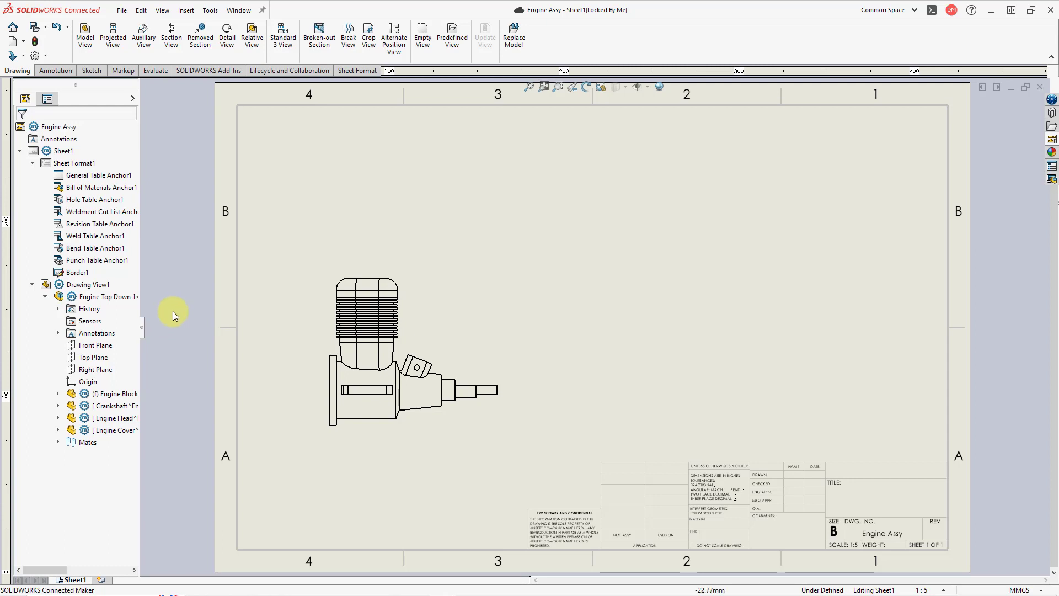
Start a Model View with Engine Top Down 1 as the source model
click(91, 50)
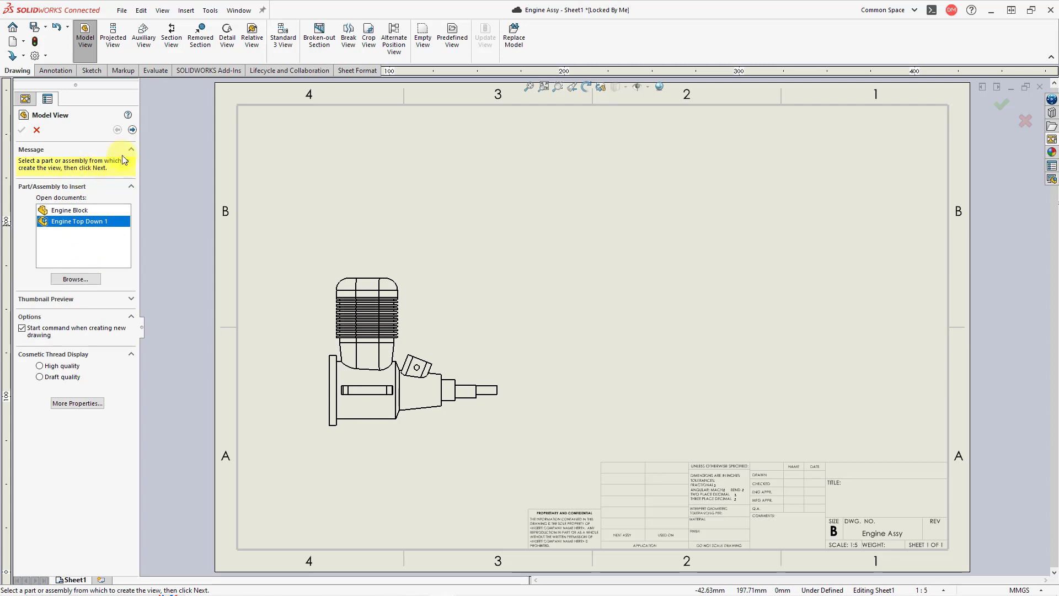
Set the new model view's orientation to Isometric and bring its scale options into view
click(132, 130)
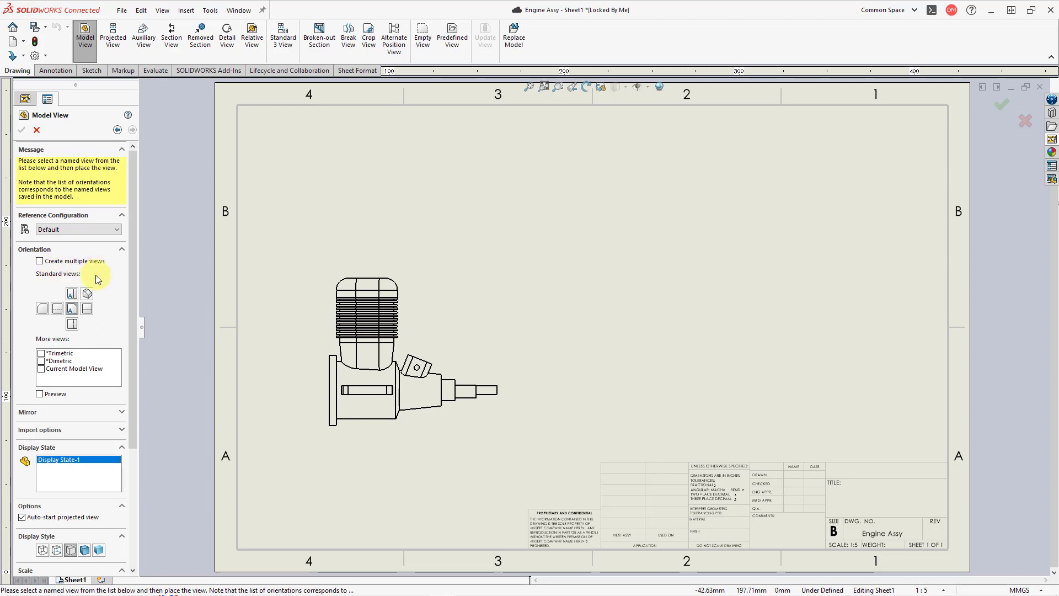
click(88, 294)
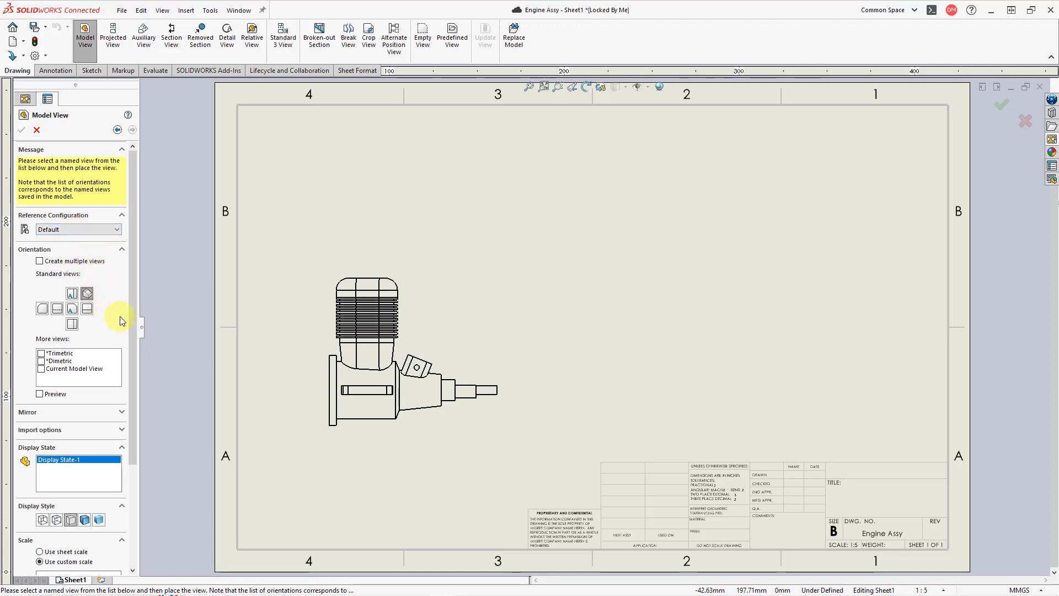
drag(132, 325, 138, 433)
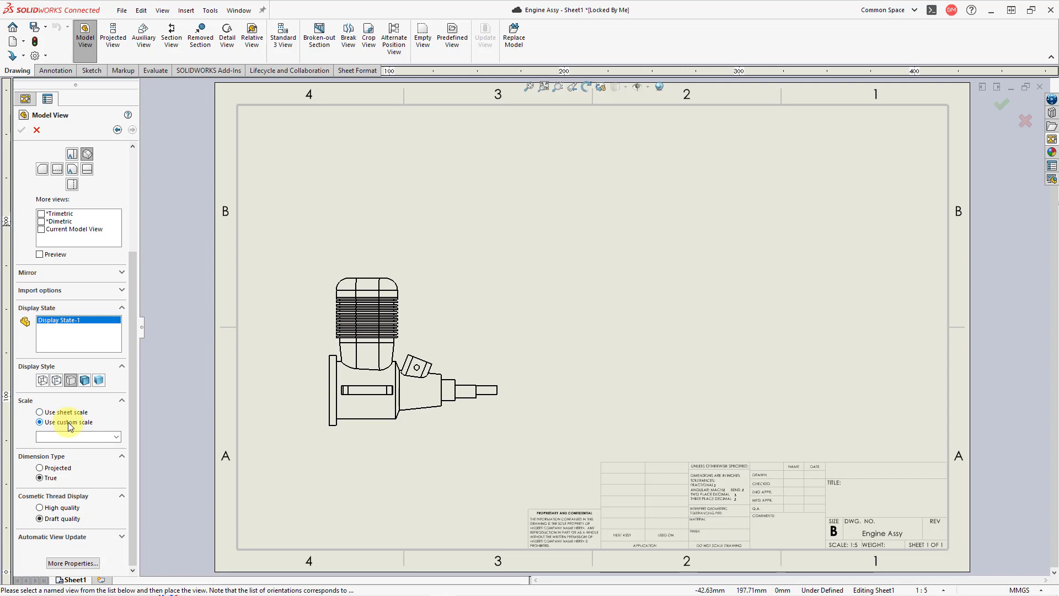
Set the view scale to 1:4 and place the isometric view on Sheet1's right side
click(117, 437)
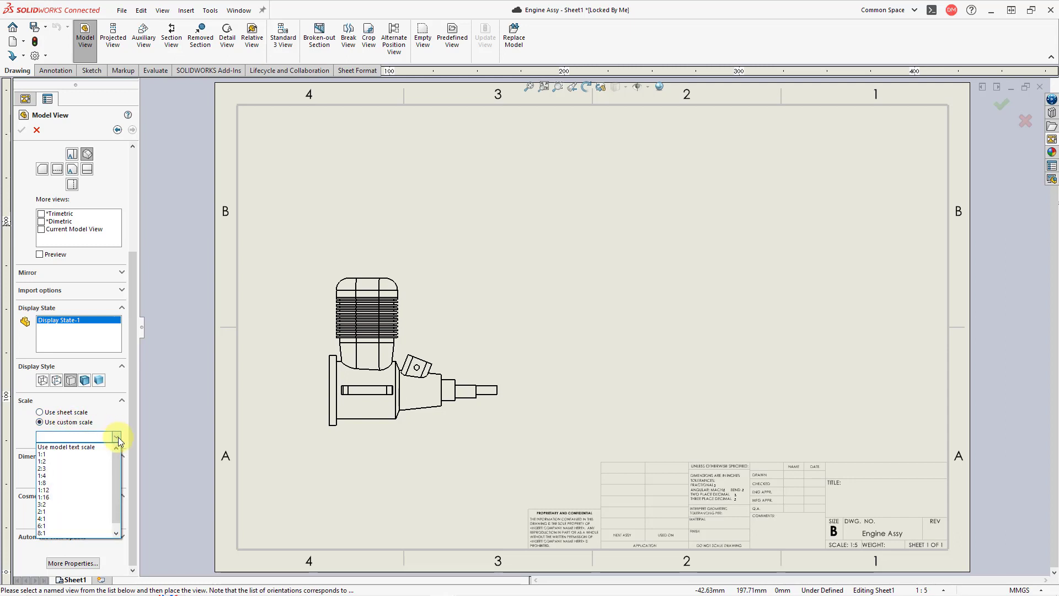
click(85, 474)
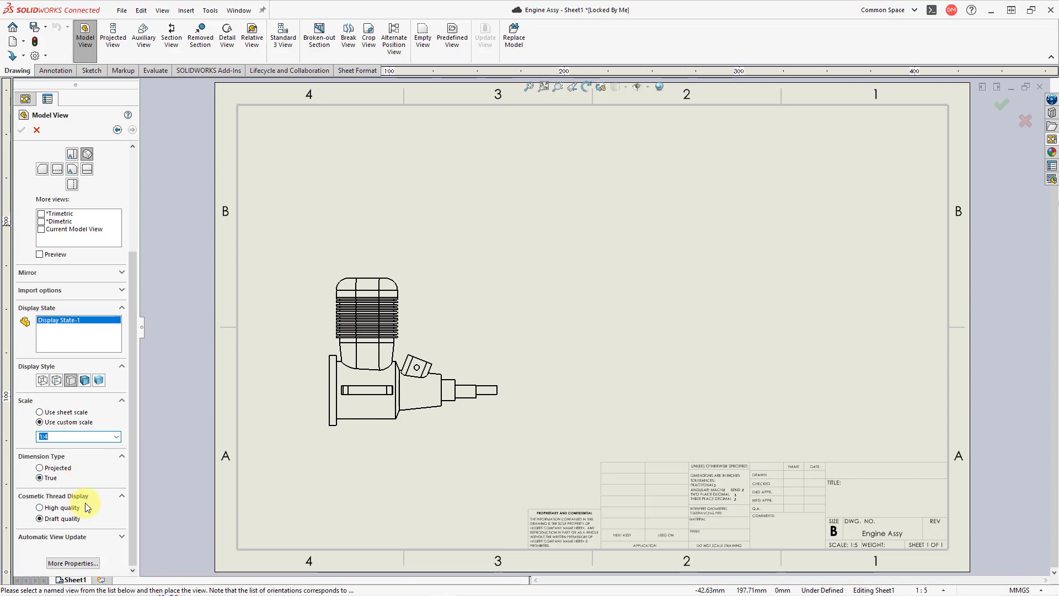
click(803, 281)
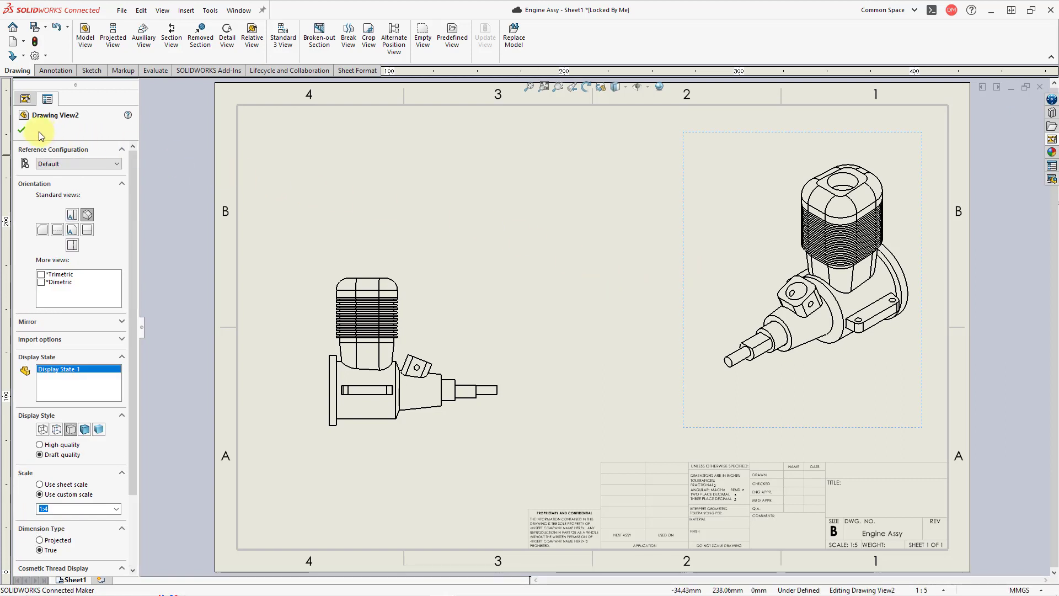
Confirm the isometric view and move Drawing View2 toward the upper right of Sheet1
click(22, 130)
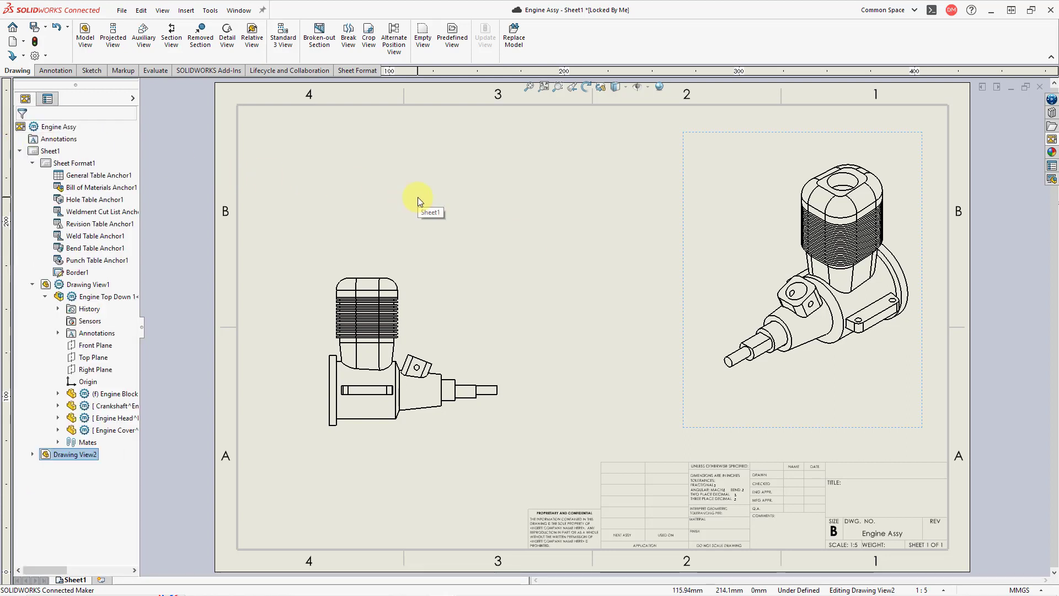
click(568, 290)
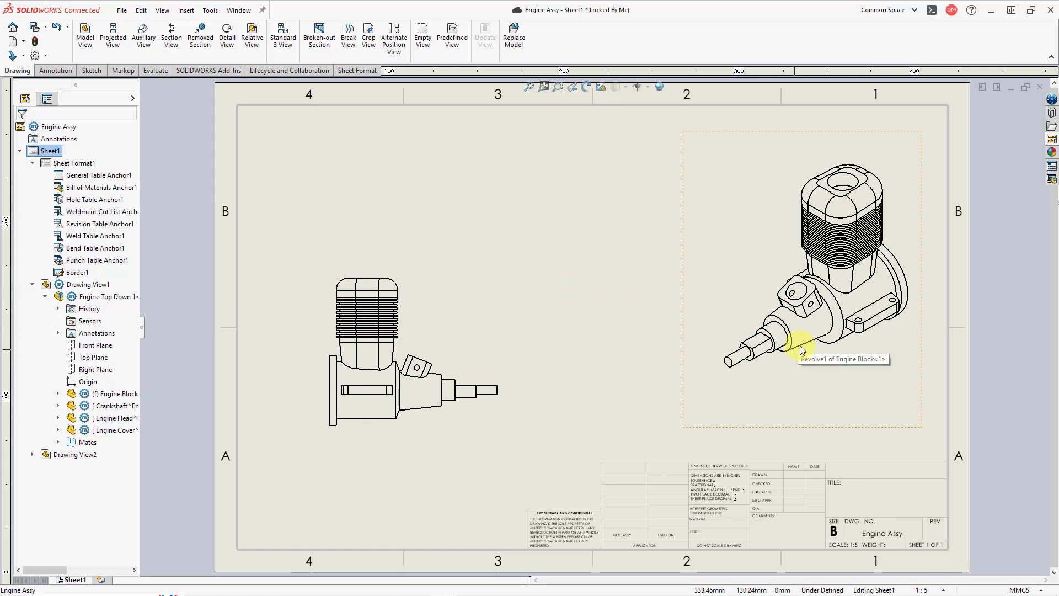
drag(800, 345, 813, 313)
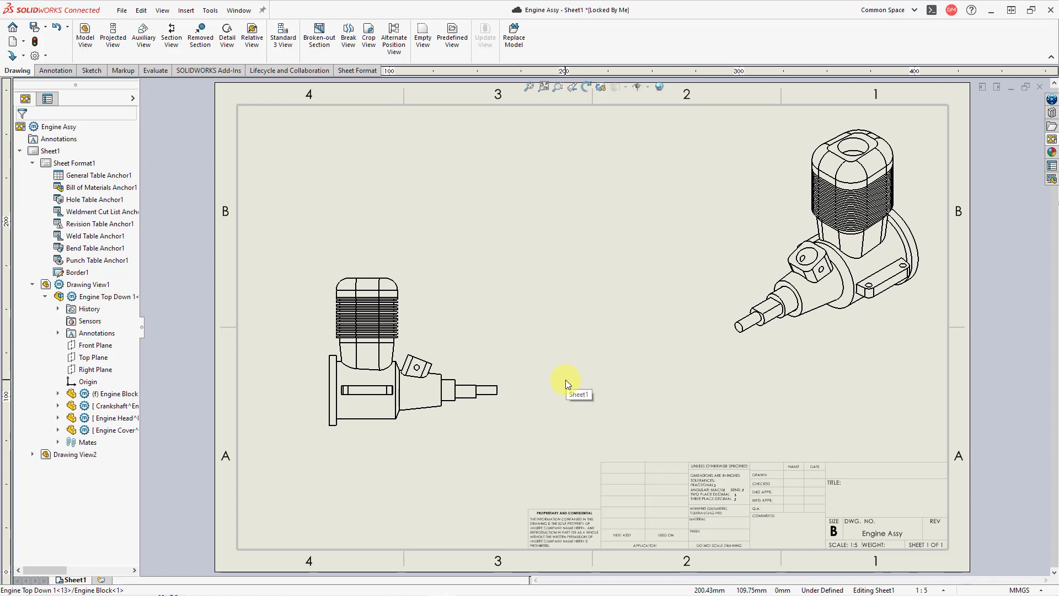
click(823, 329)
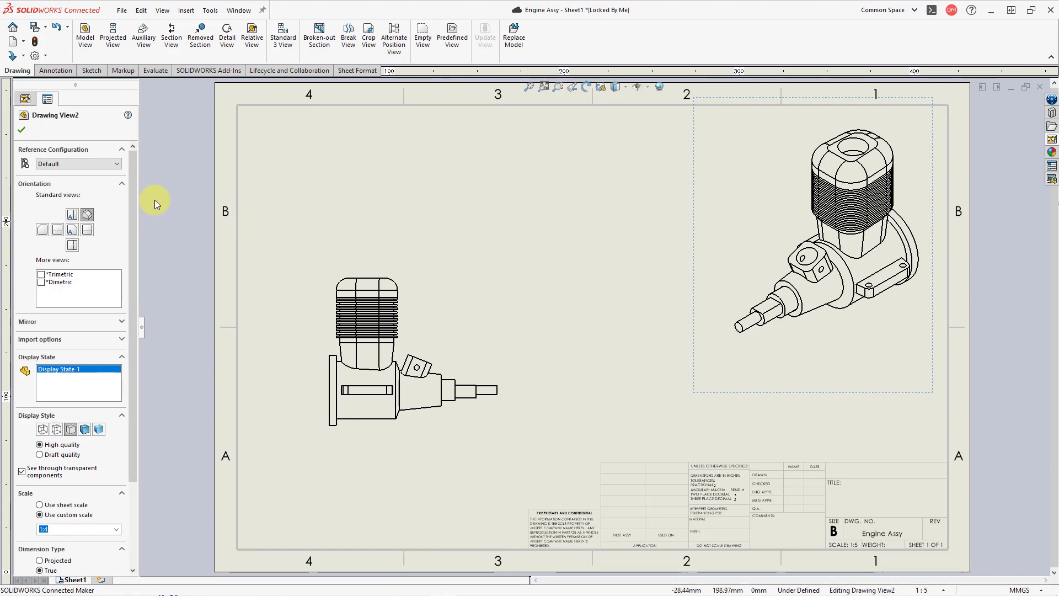
click(25, 99)
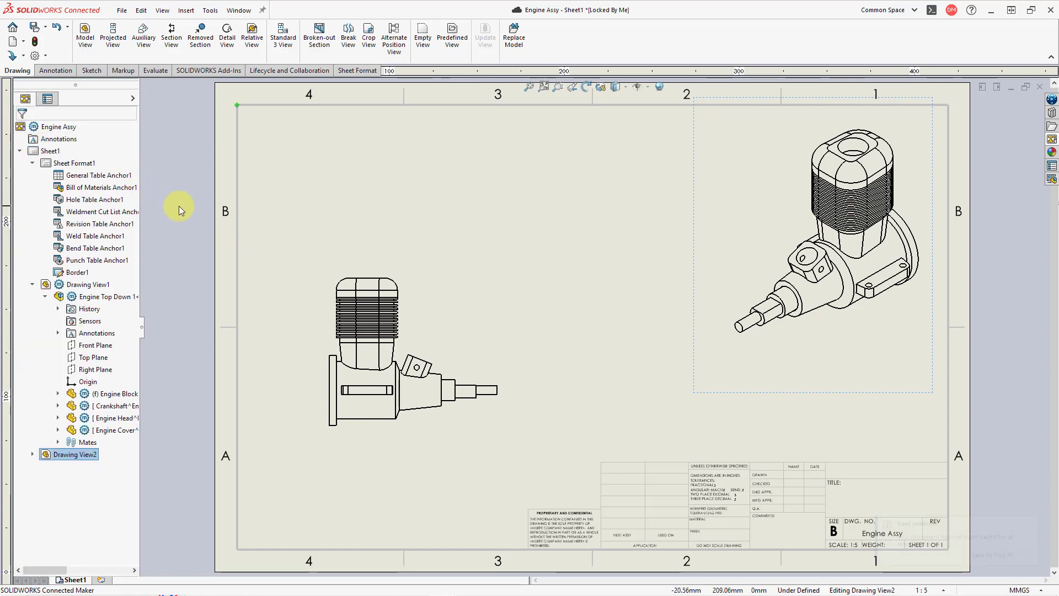
Dismiss the save reminder and add a new blank Sheet2
click(178, 206)
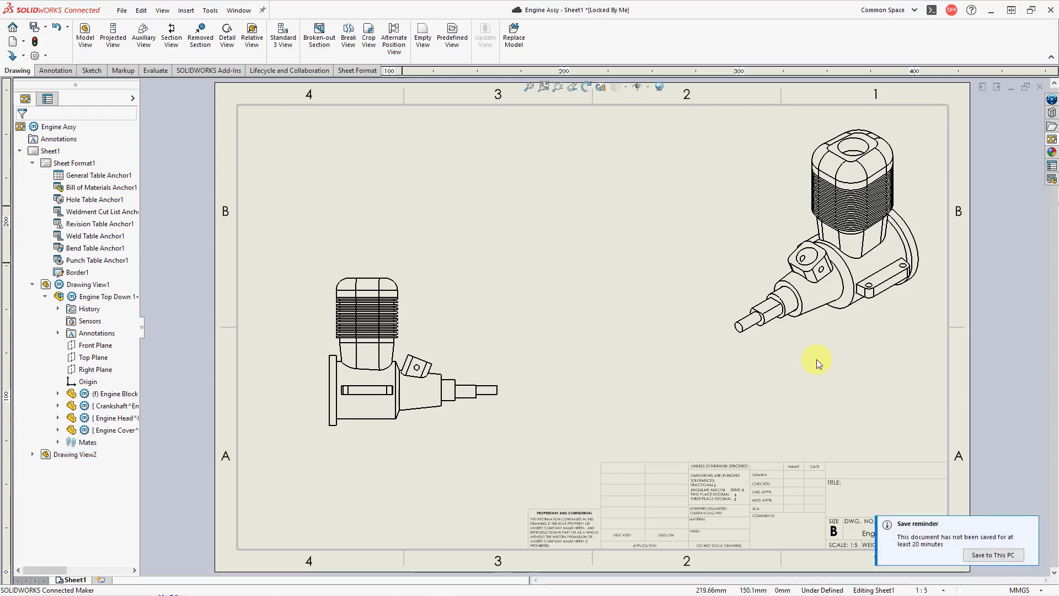
click(1030, 525)
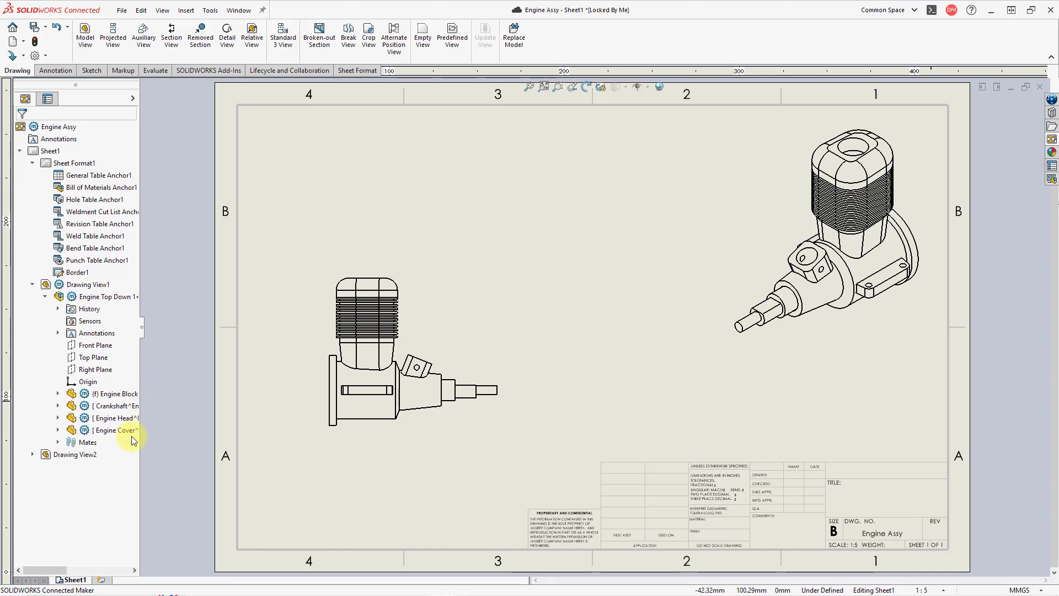
click(102, 580)
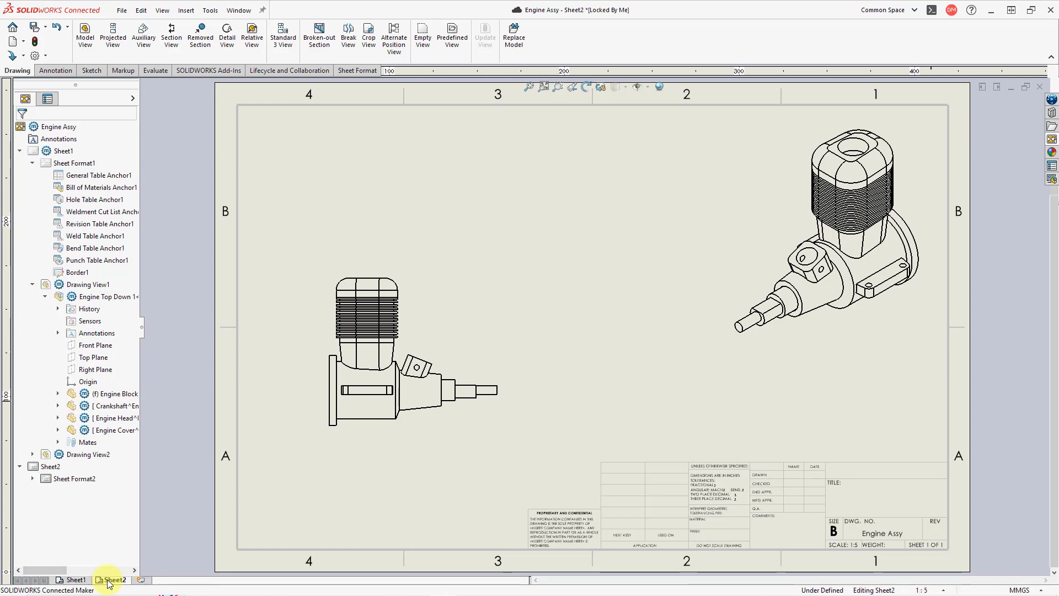
Insert a Standard 3 View of Engine Block on Sheet2, then add blank Sheet3
click(284, 38)
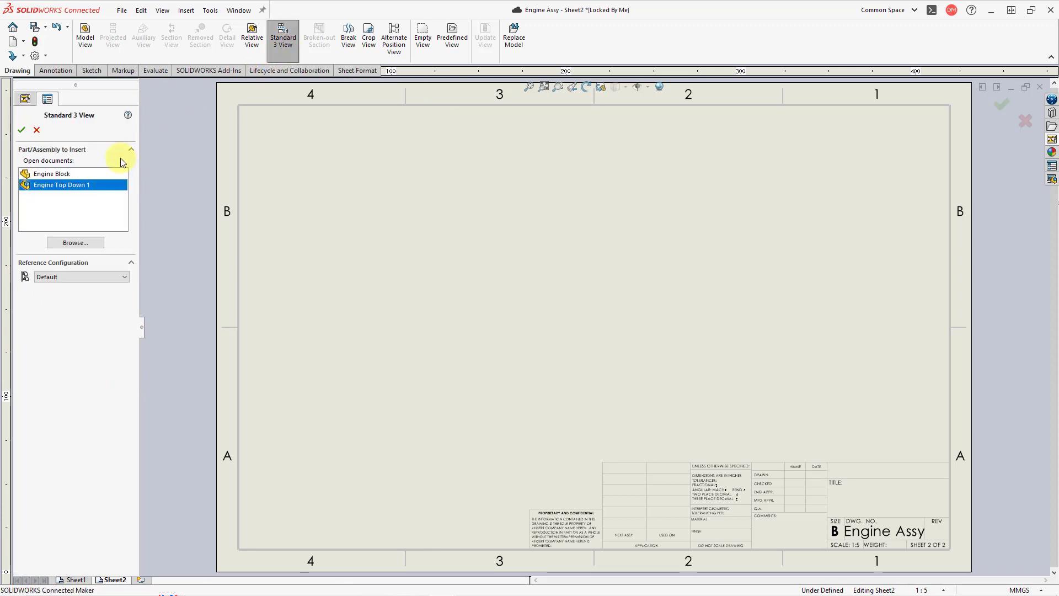
click(63, 175)
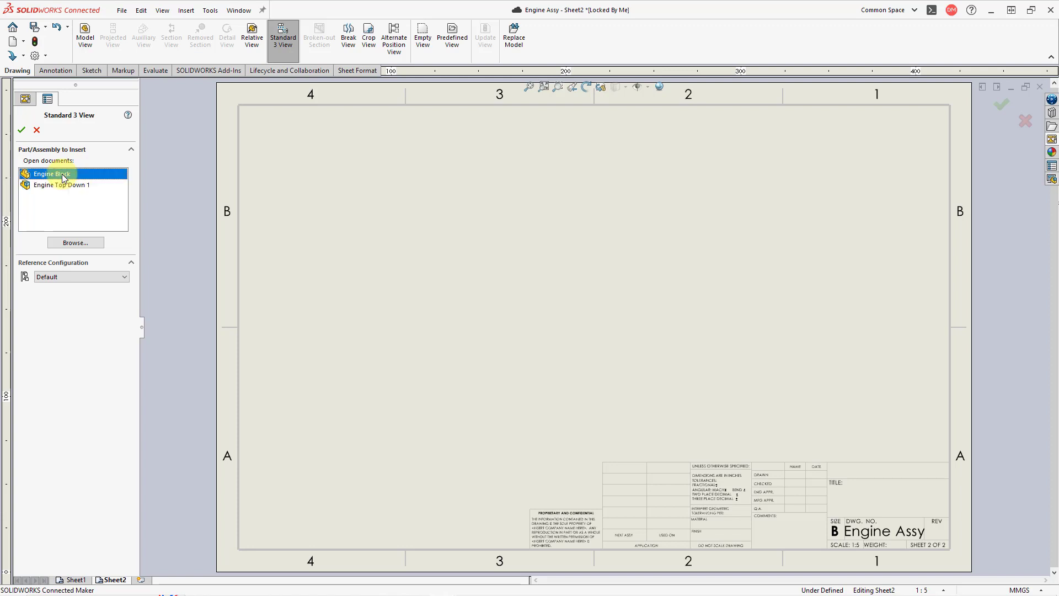
click(22, 130)
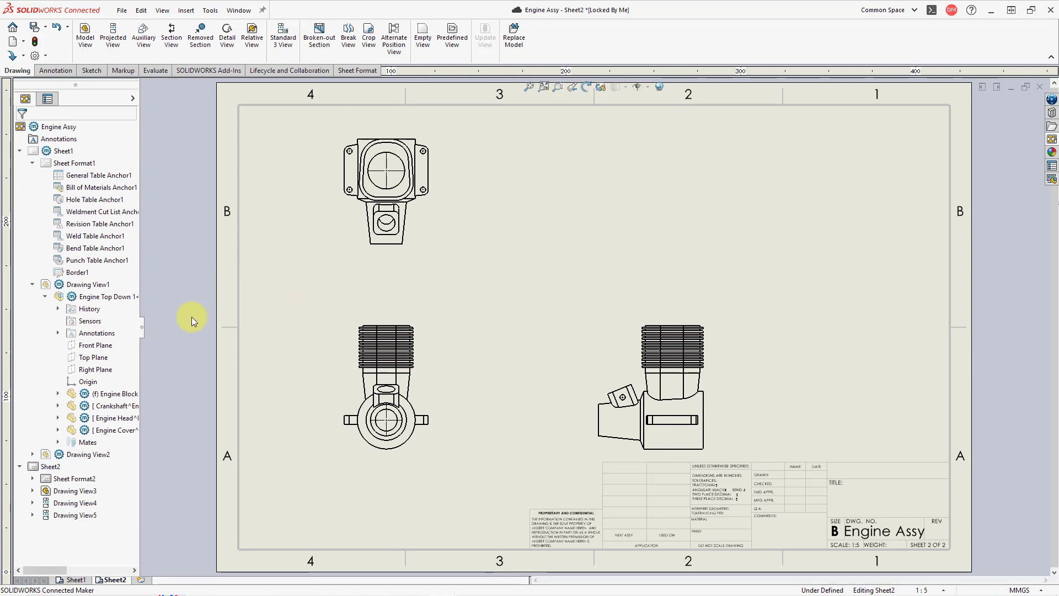
click(142, 579)
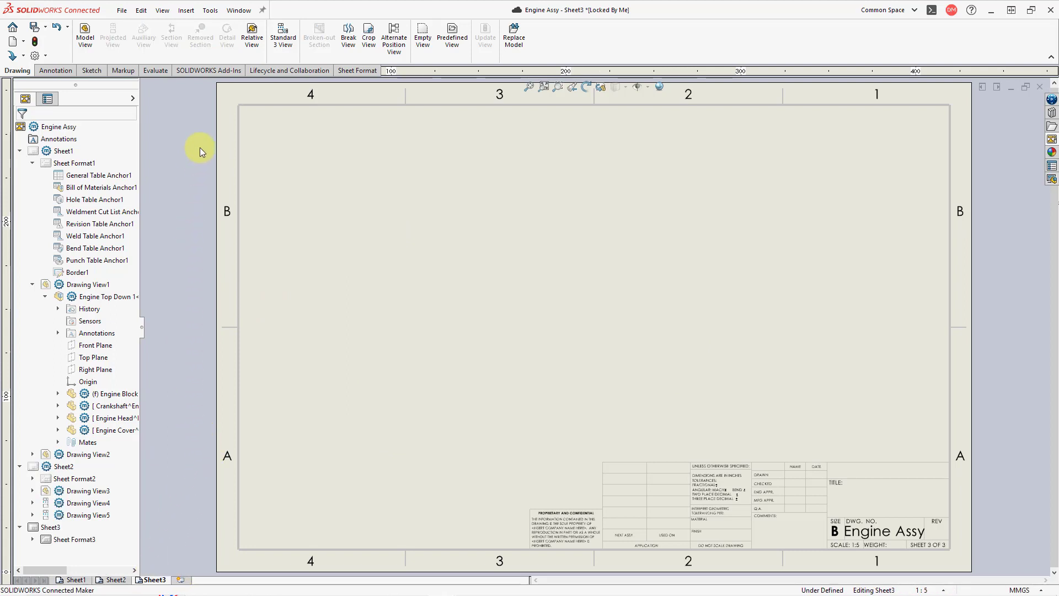
Show the Insert > Drawing View submenu of view types for Sheet3
click(190, 11)
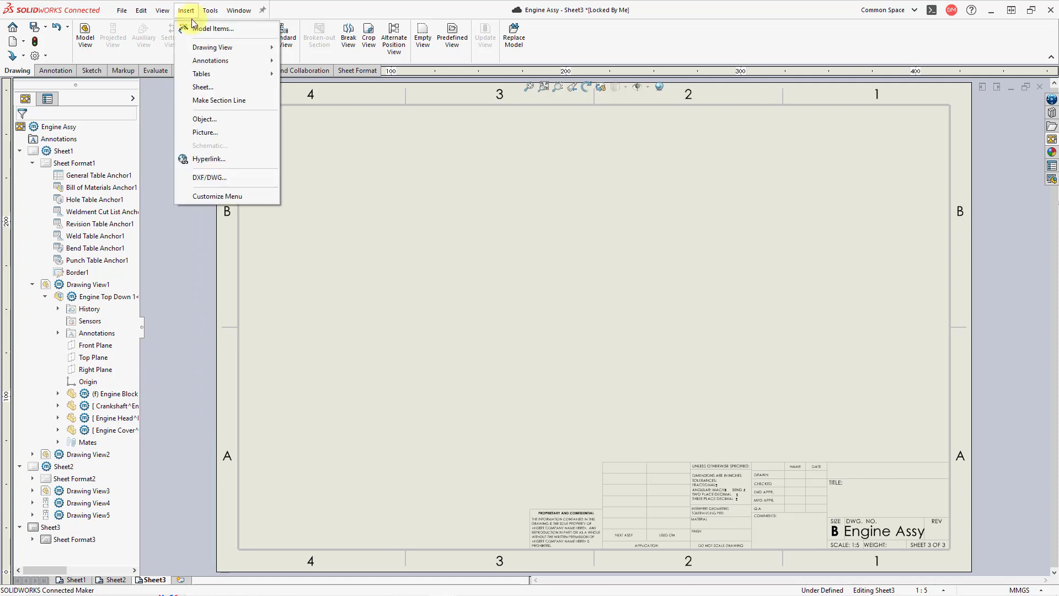
mouse_move(211, 51)
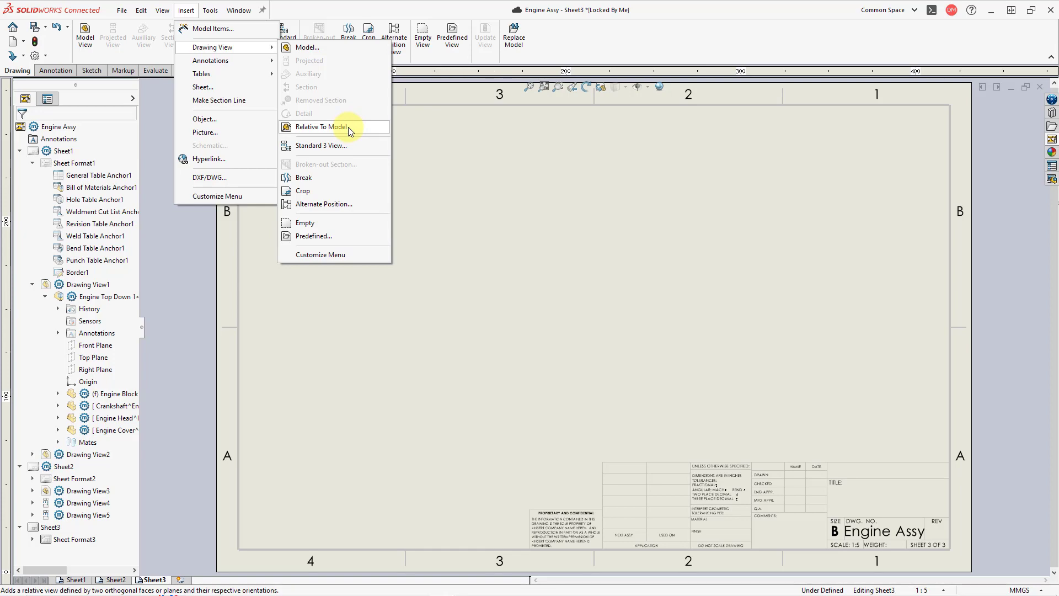
Start a Relative To Model view, trying Insert From File but cancelling the Open dialog
click(348, 127)
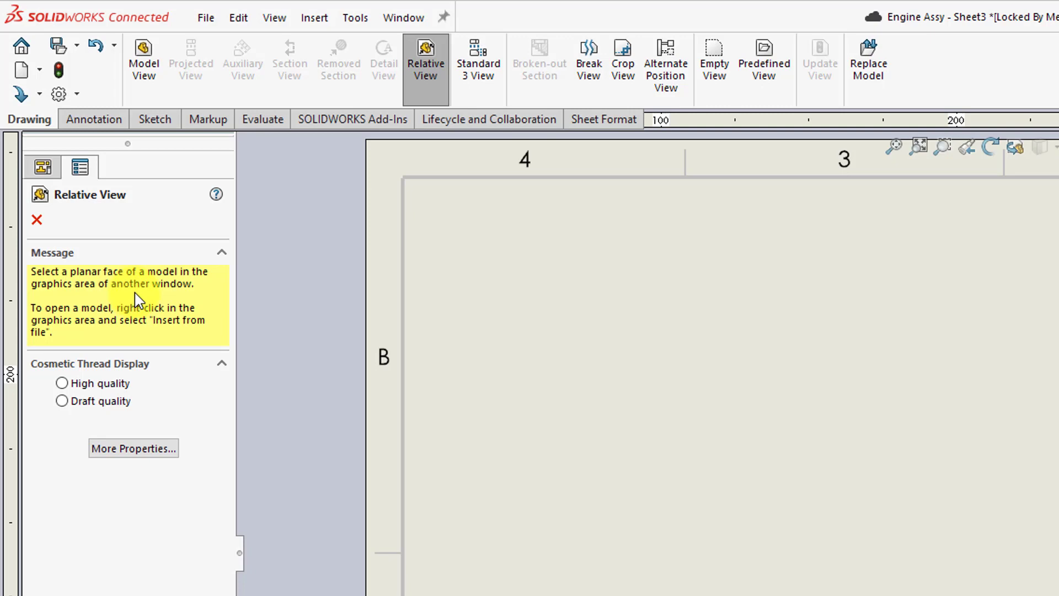
right_click(849, 362)
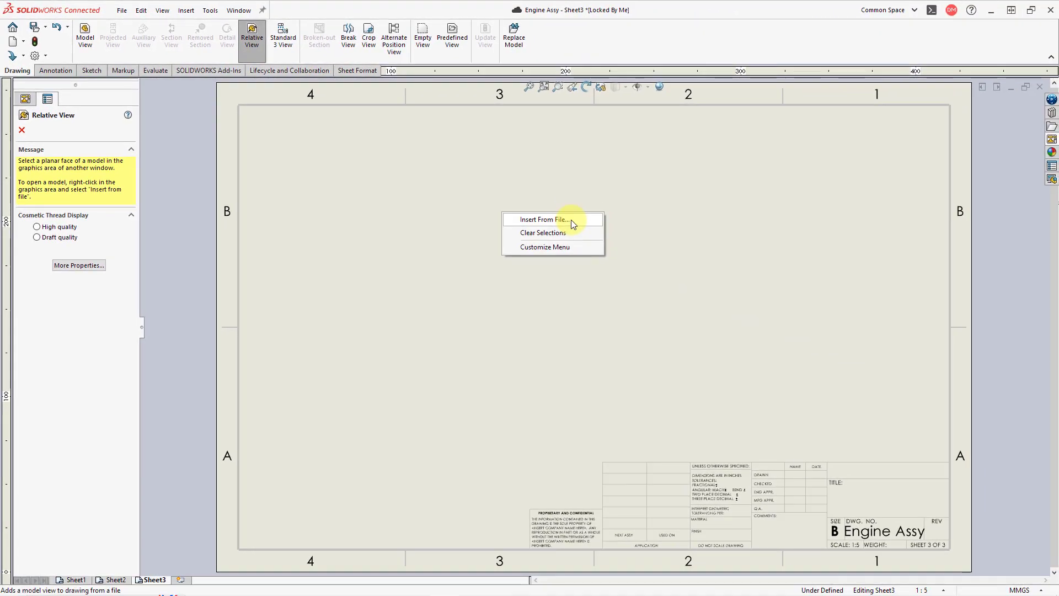
click(571, 220)
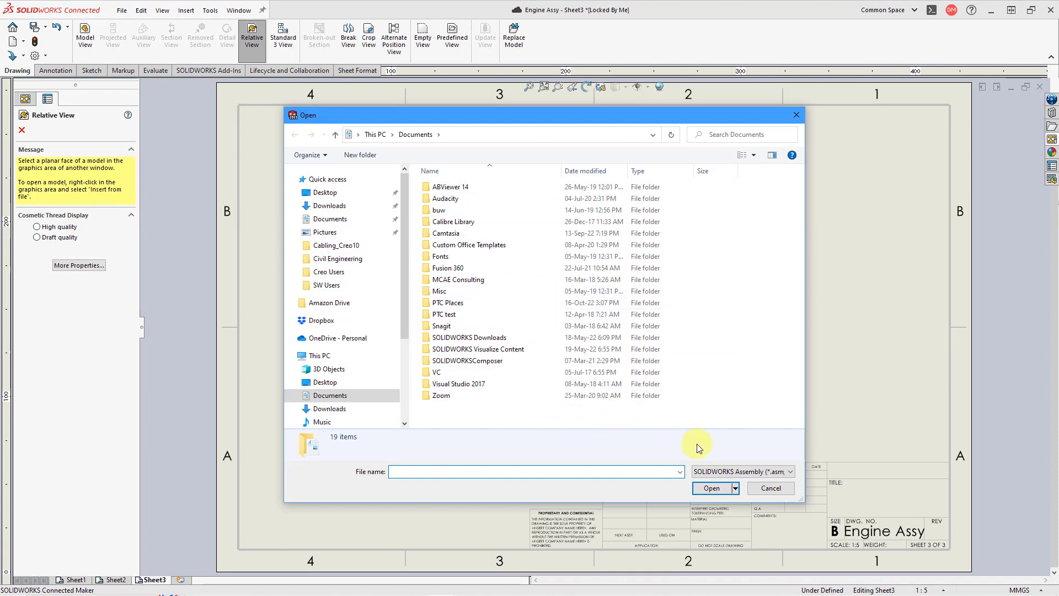
click(770, 489)
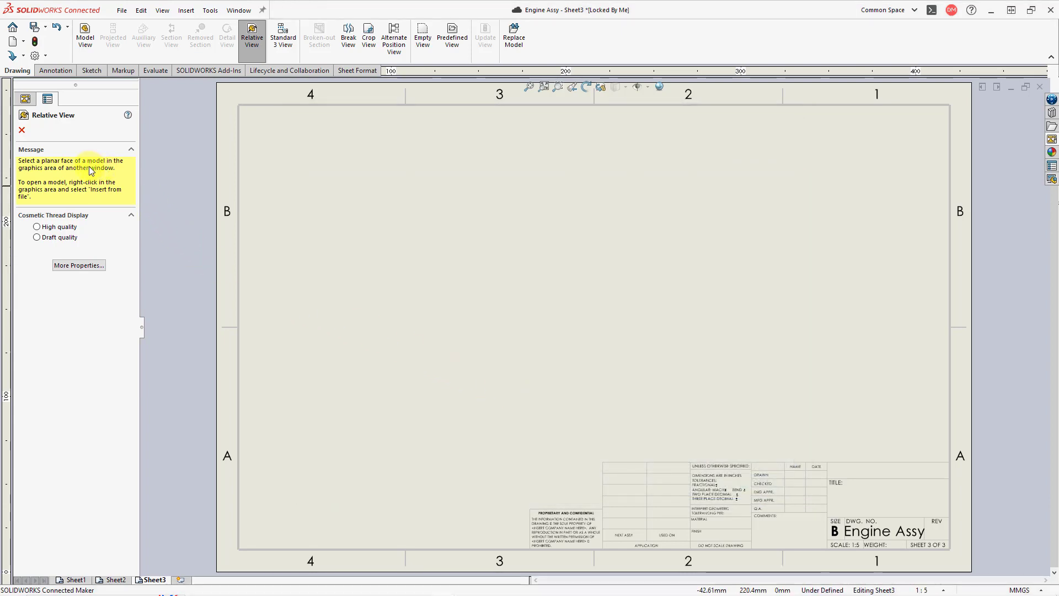
In the Engine Block part, set Front on the boss end face and Top on the cylinder top face
click(237, 11)
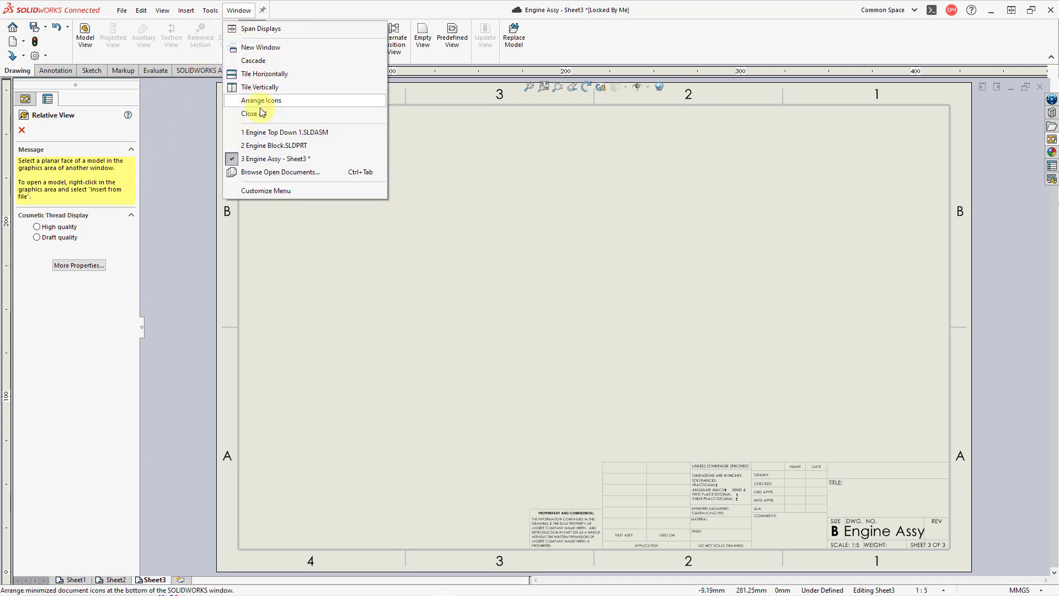
click(273, 147)
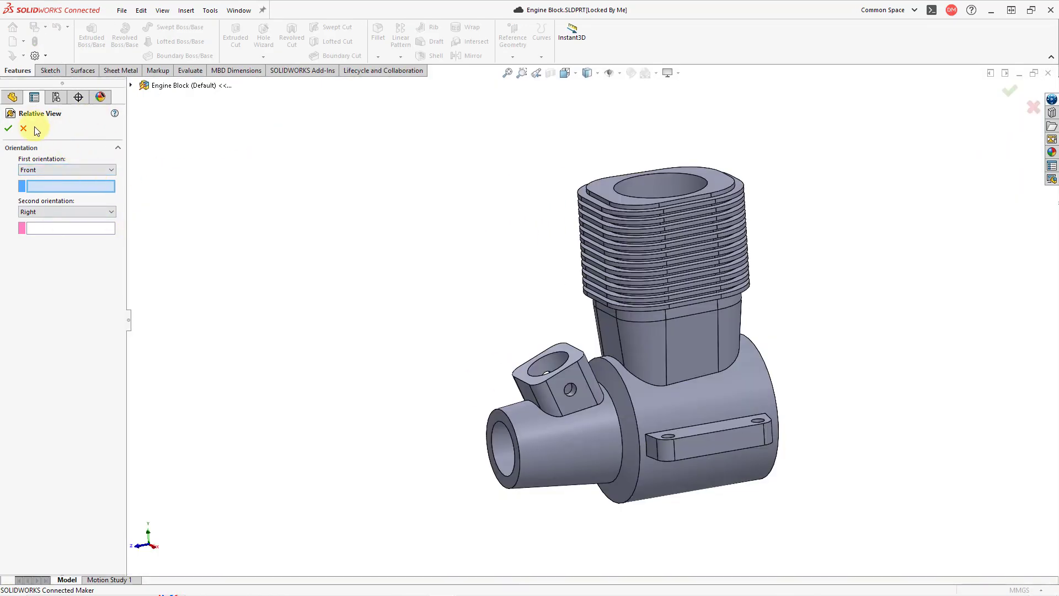
click(108, 171)
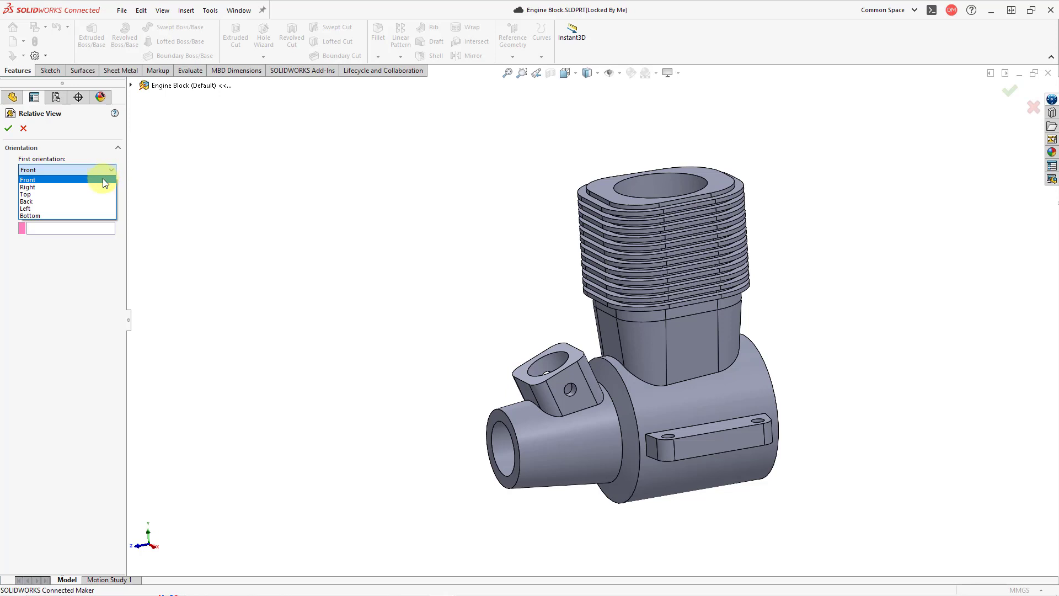
click(105, 179)
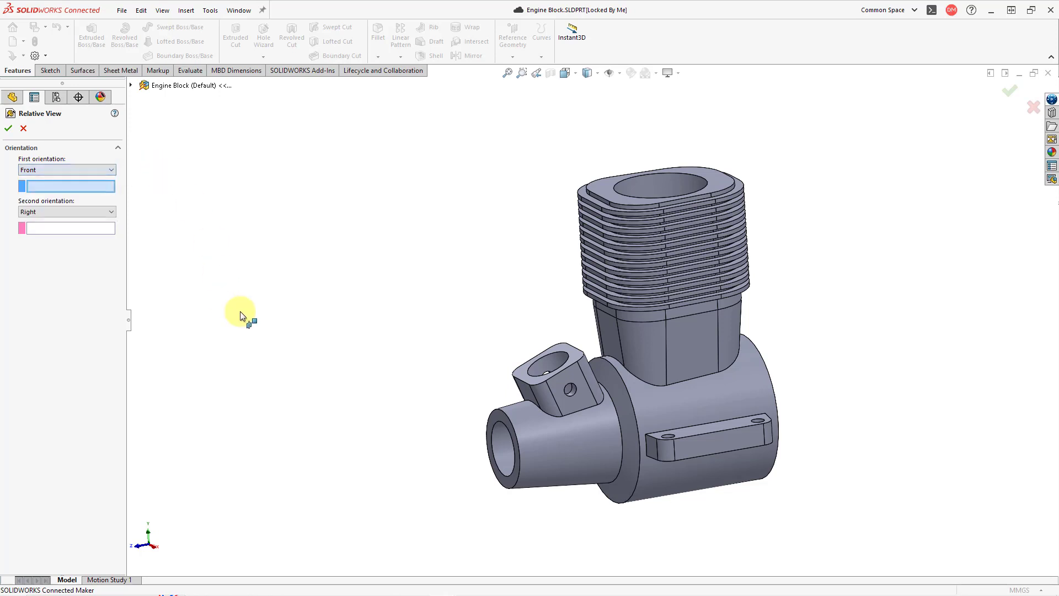
click(509, 484)
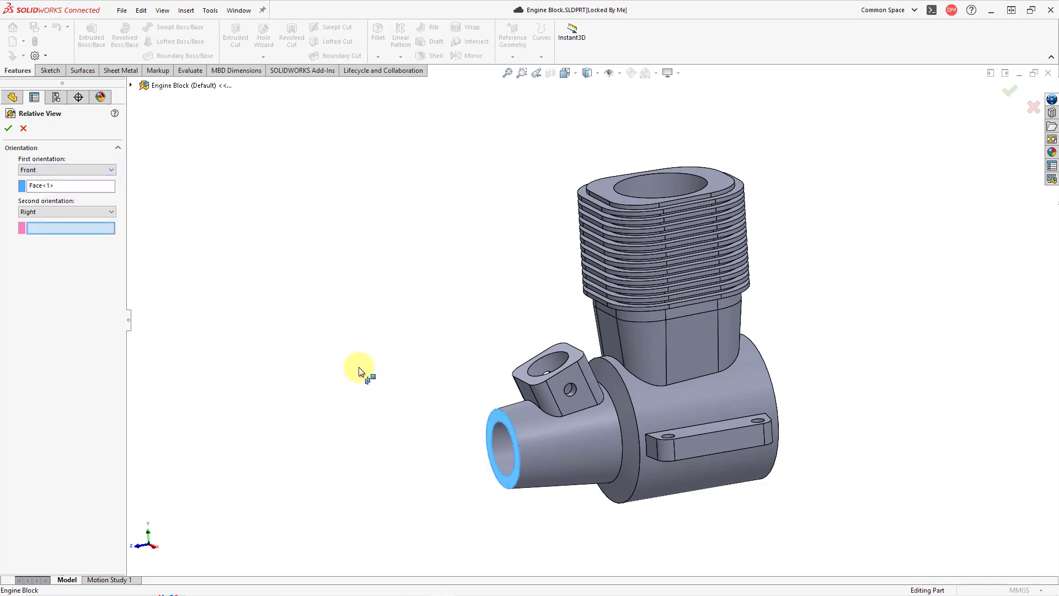
click(108, 213)
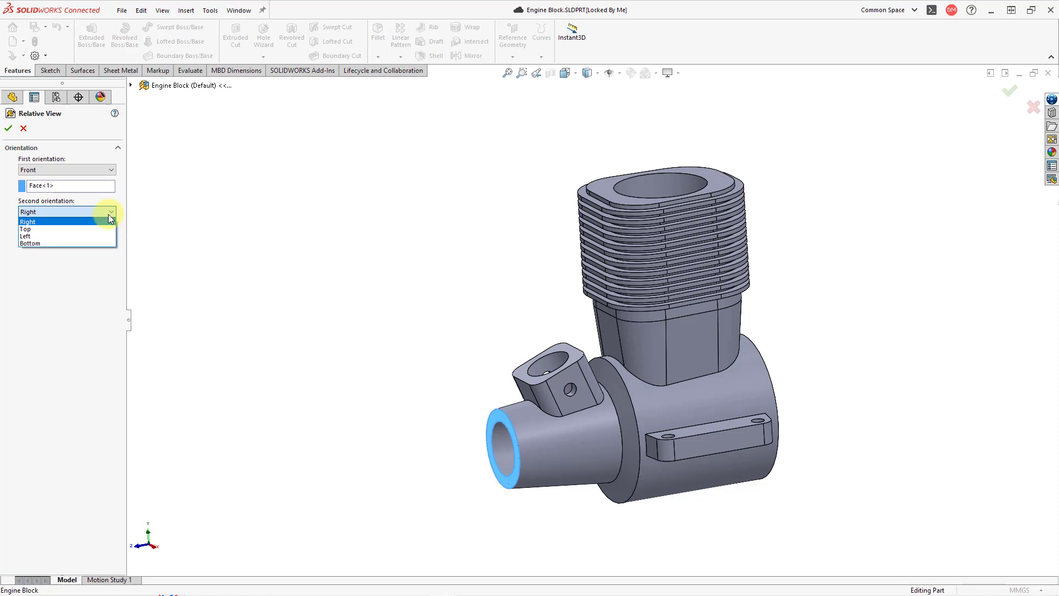
click(104, 229)
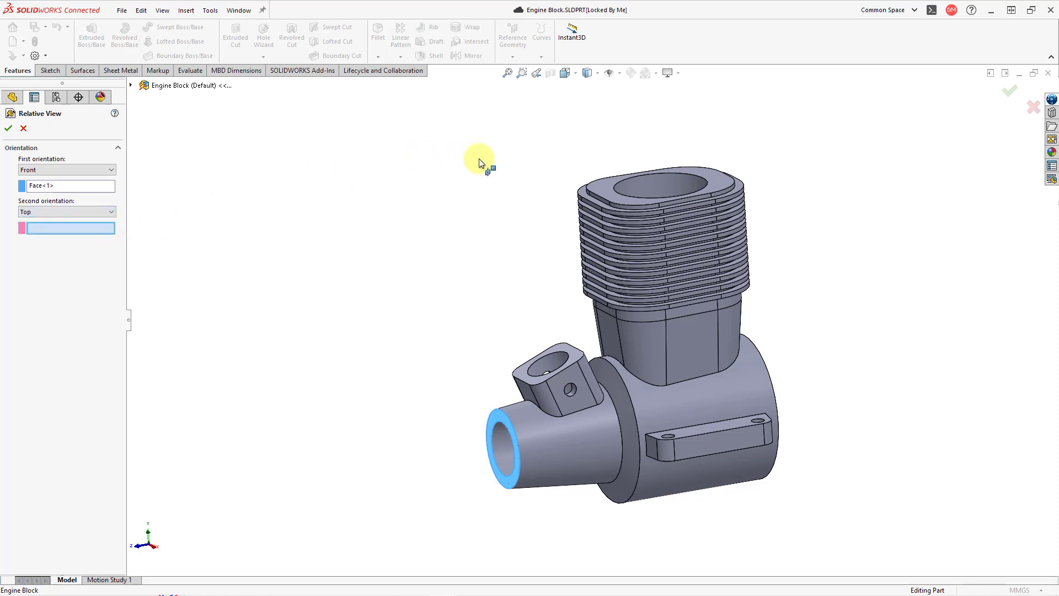
click(605, 184)
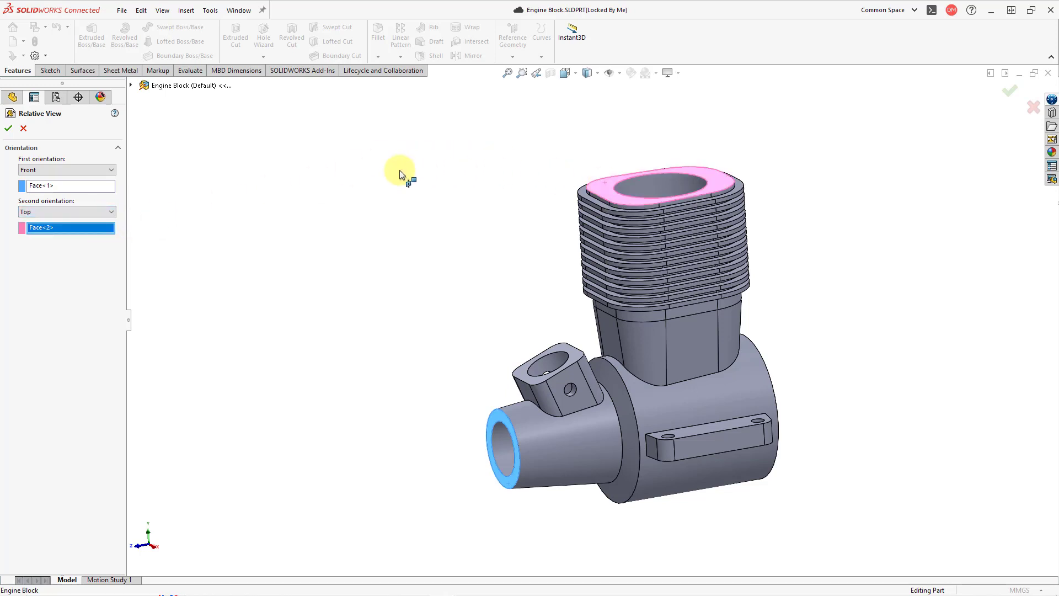
Accept the orientation and place Drawing View6 of the Engine Block near Sheet3's centre
click(8, 130)
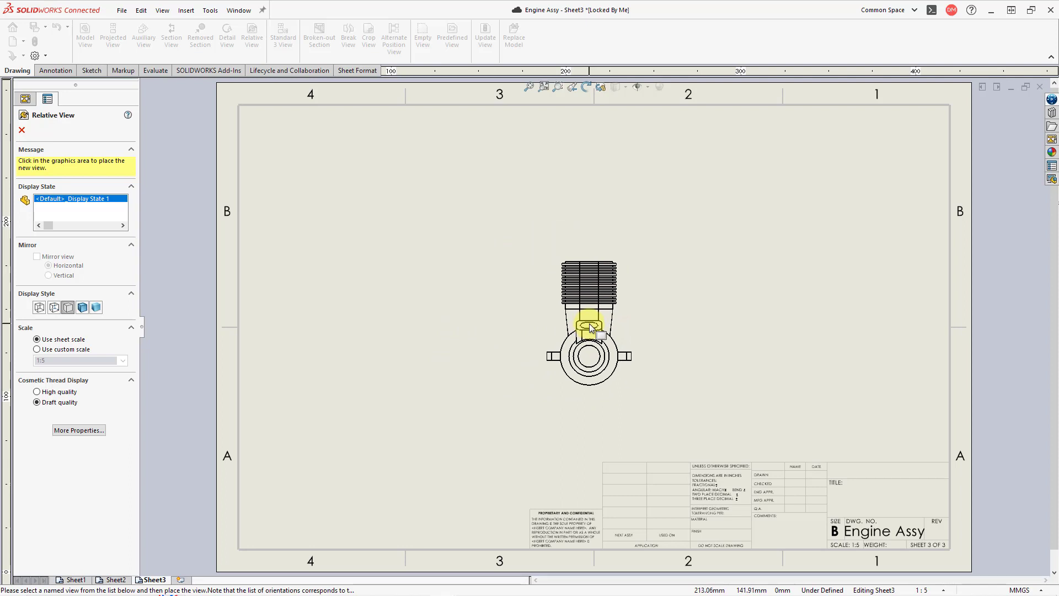
click(590, 327)
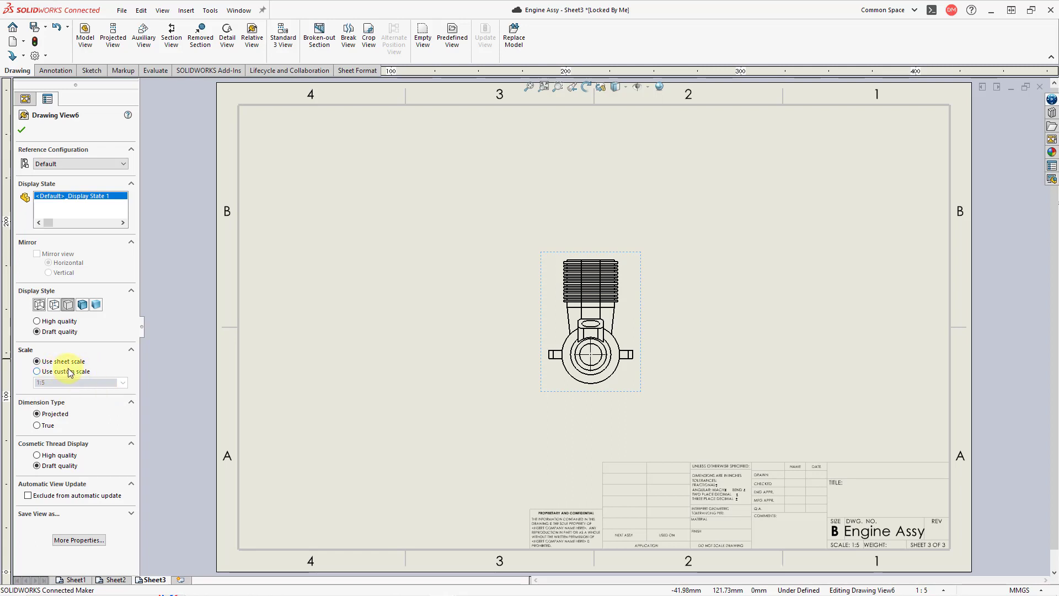
click(21, 132)
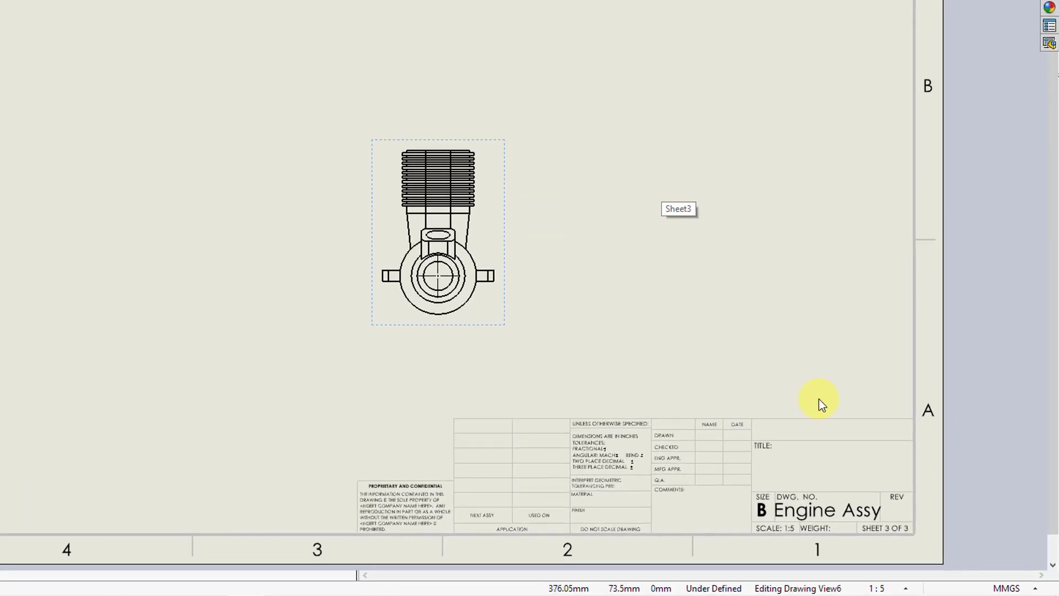
Change Sheet3's scale from the status bar to a user-defined 1:4
click(906, 589)
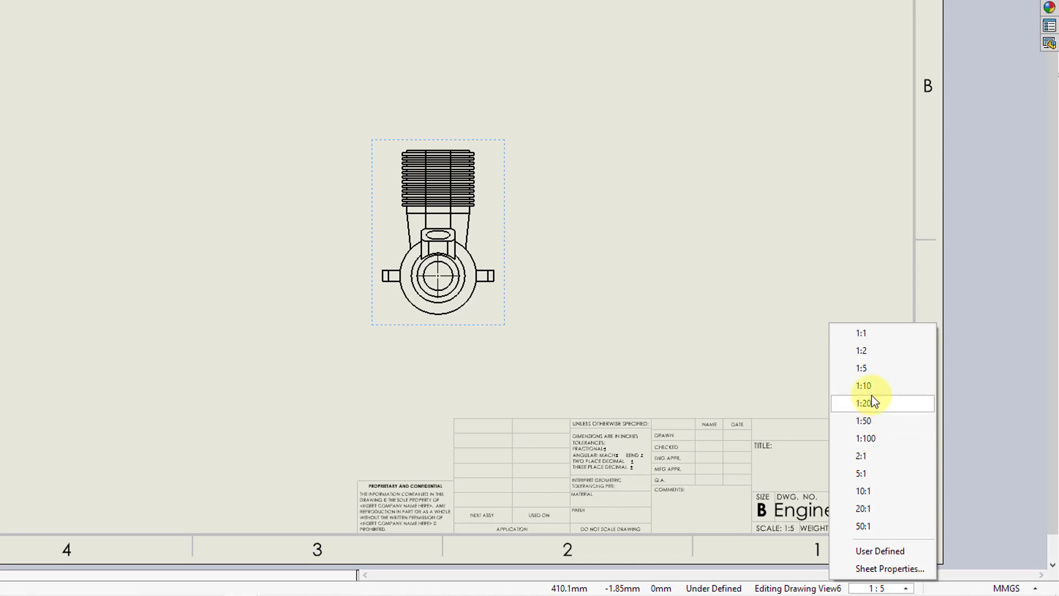
click(865, 353)
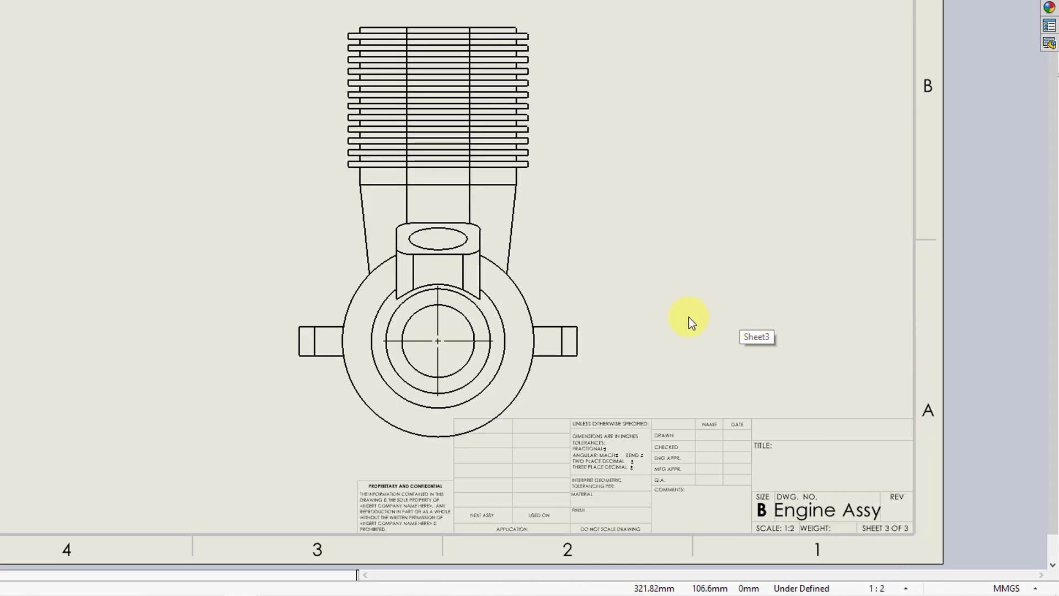
click(905, 589)
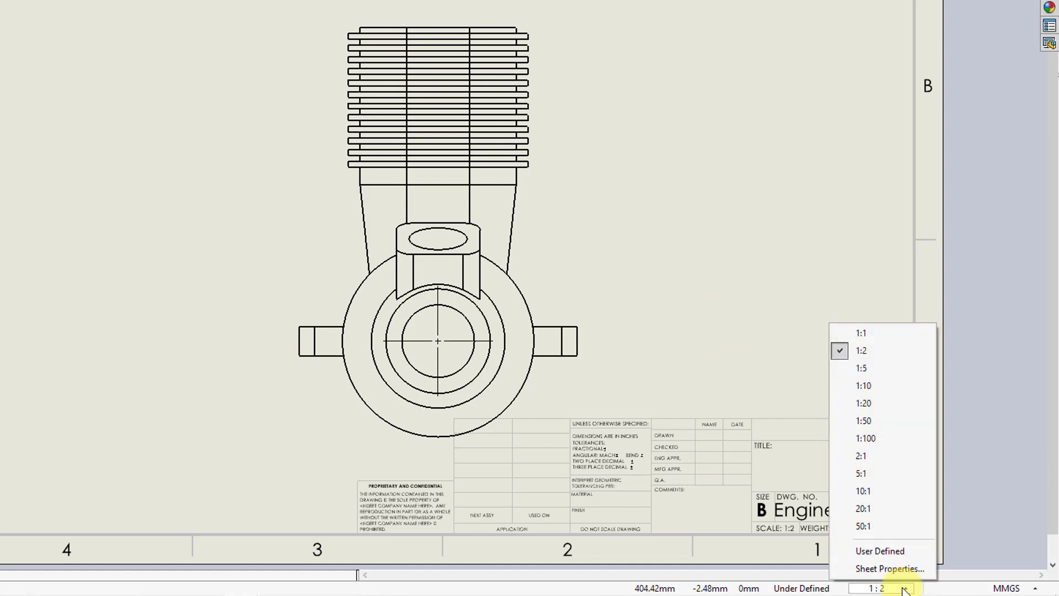
click(897, 552)
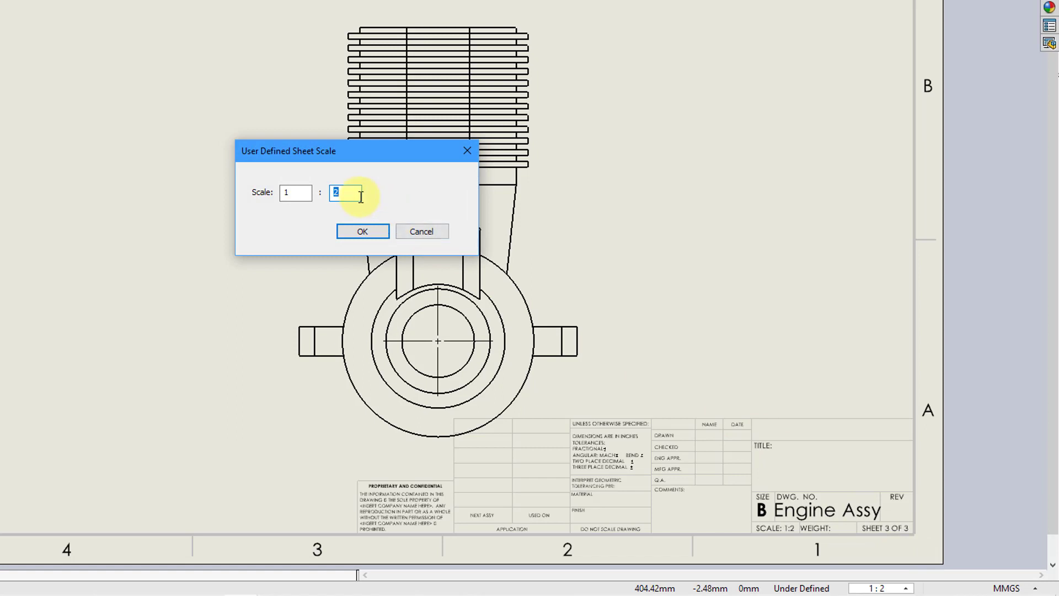
text(4)
click(366, 231)
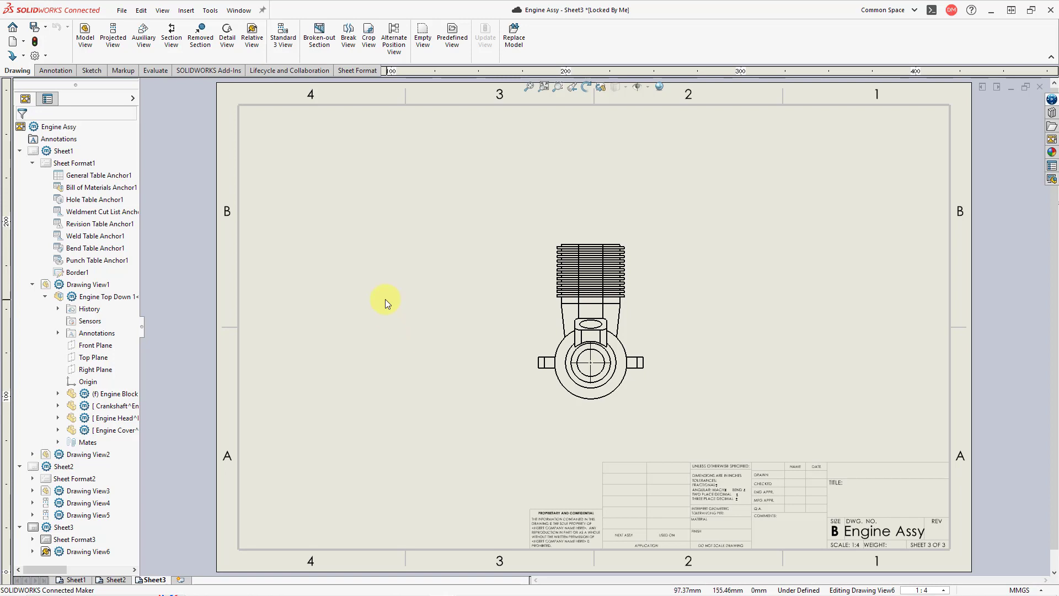
Insert an empty predefined drawing view, Drawing View7, at Sheet3's upper left
click(188, 11)
mouse_move(202, 13)
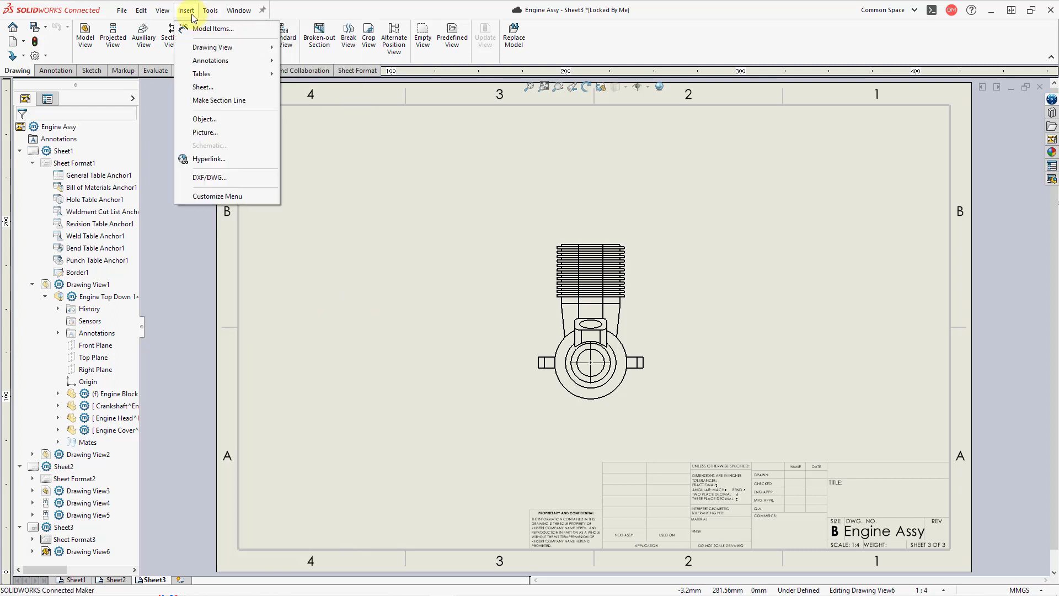
mouse_move(231, 48)
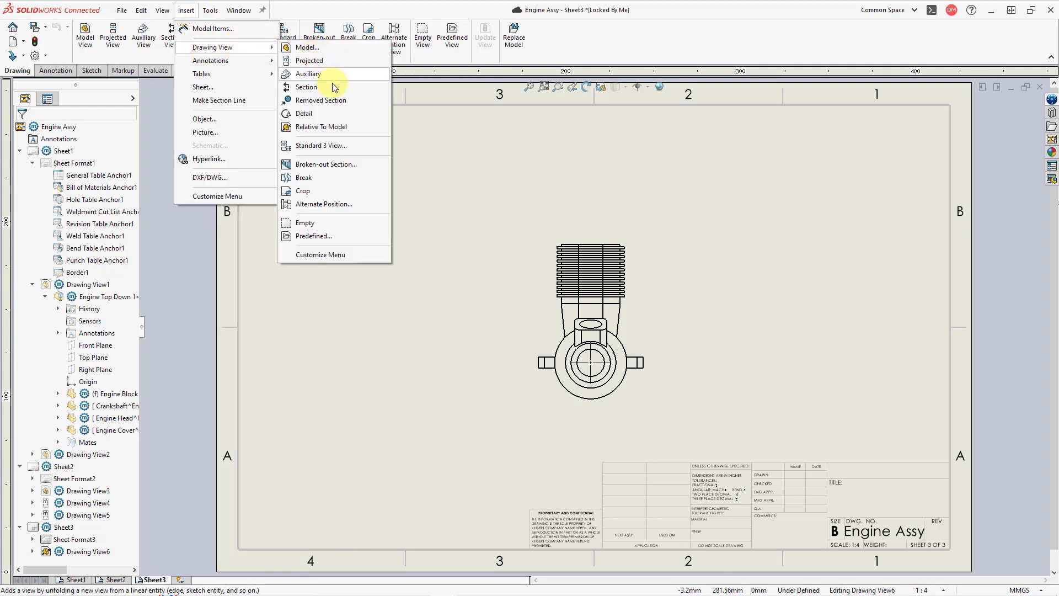
click(330, 237)
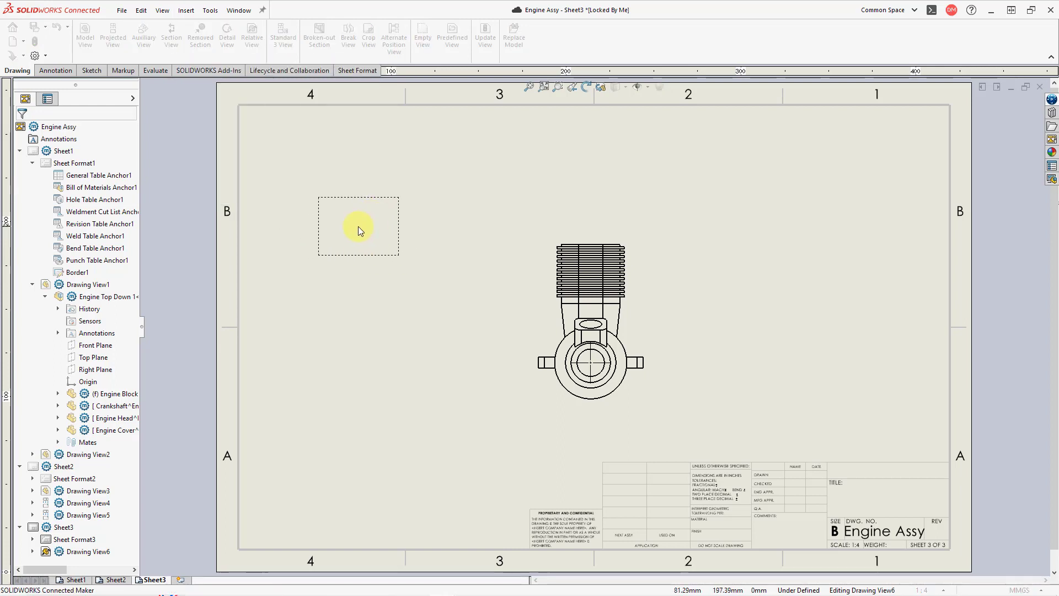
click(342, 240)
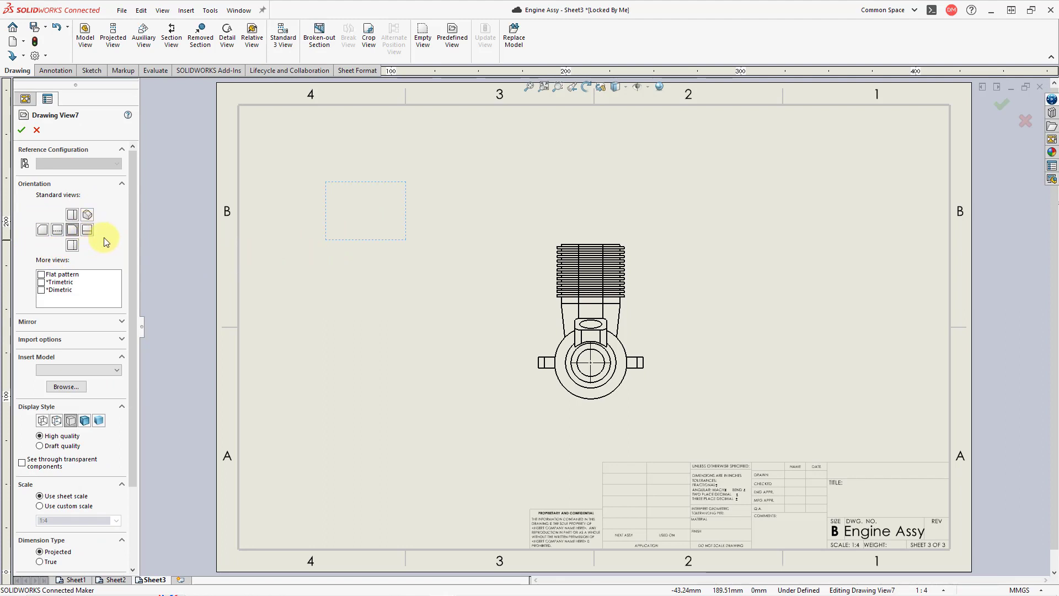
Load Engine Top Down 1.SLDASM into Drawing View7 with Bottom orientation
click(115, 370)
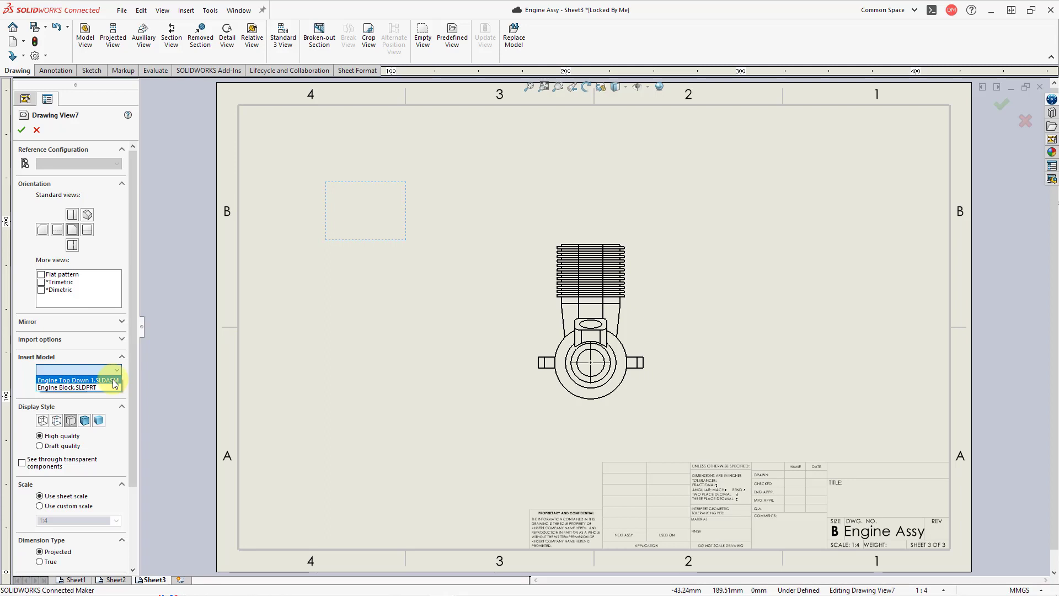
click(113, 382)
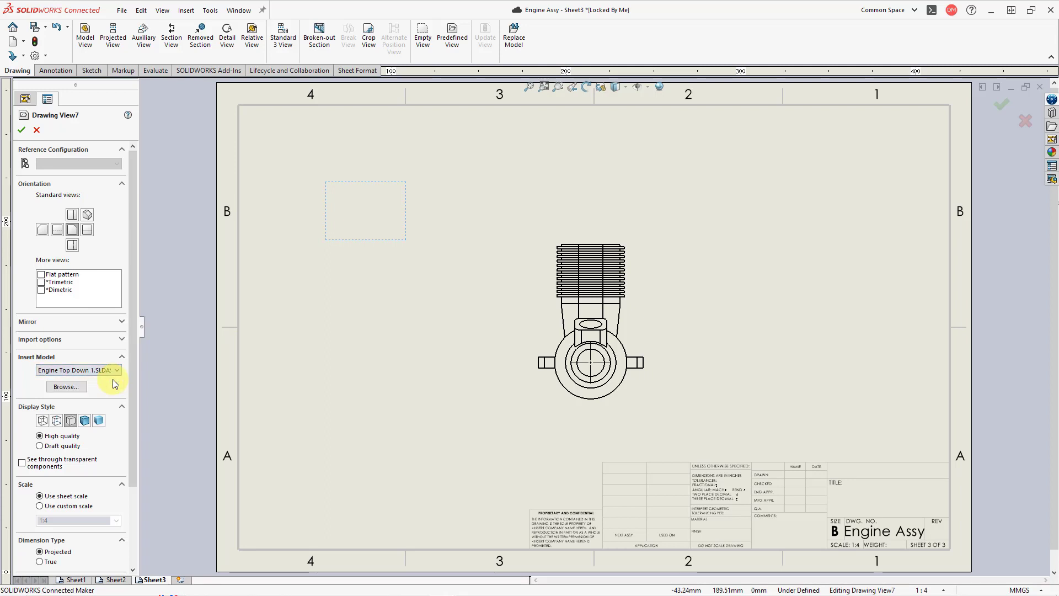
click(73, 247)
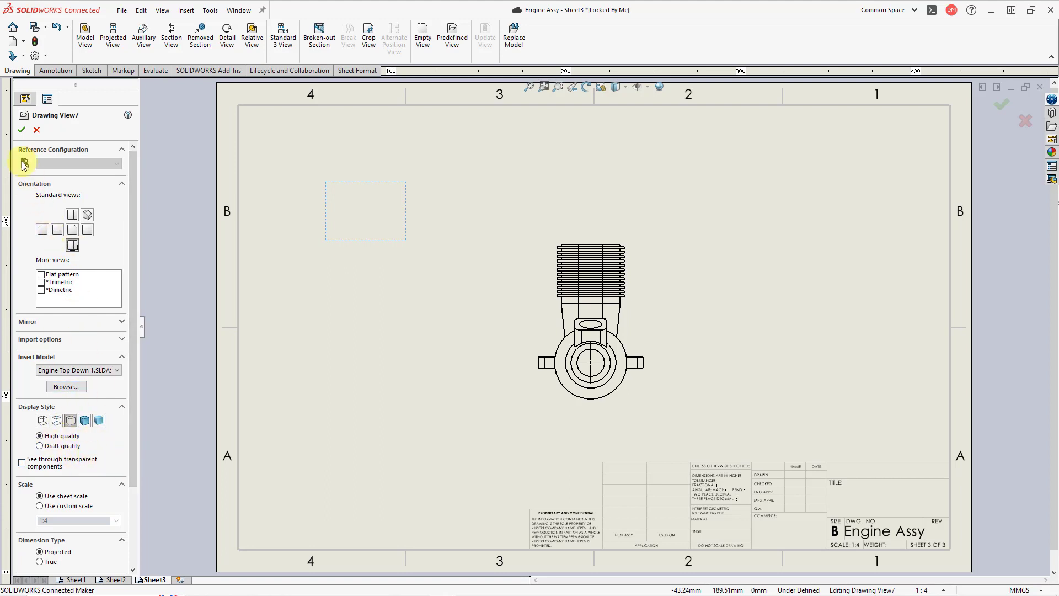
click(21, 130)
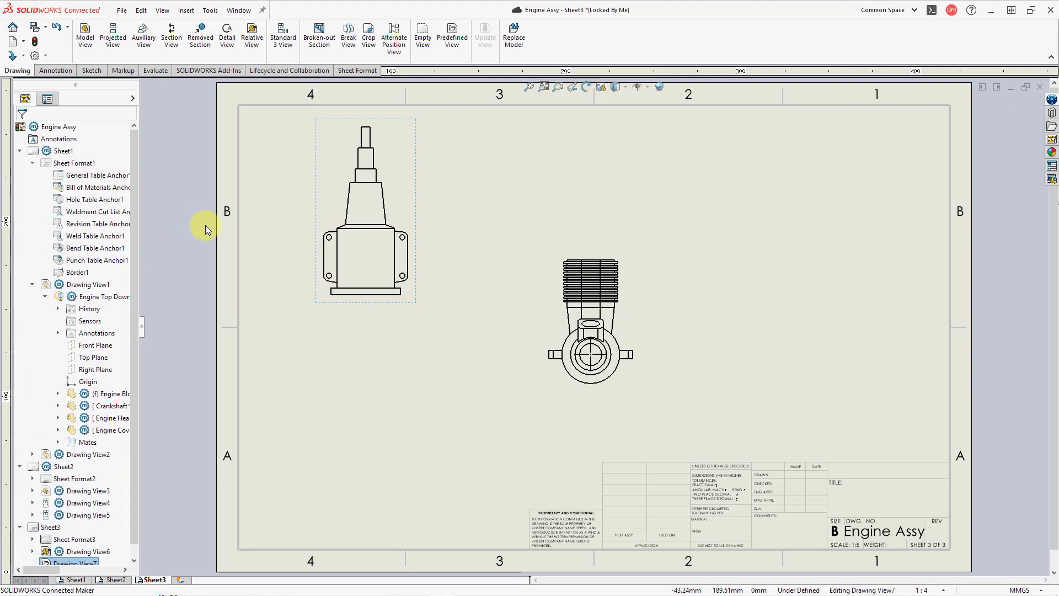
Project side, top and upper-right isometric views from the engine's front view
click(206, 333)
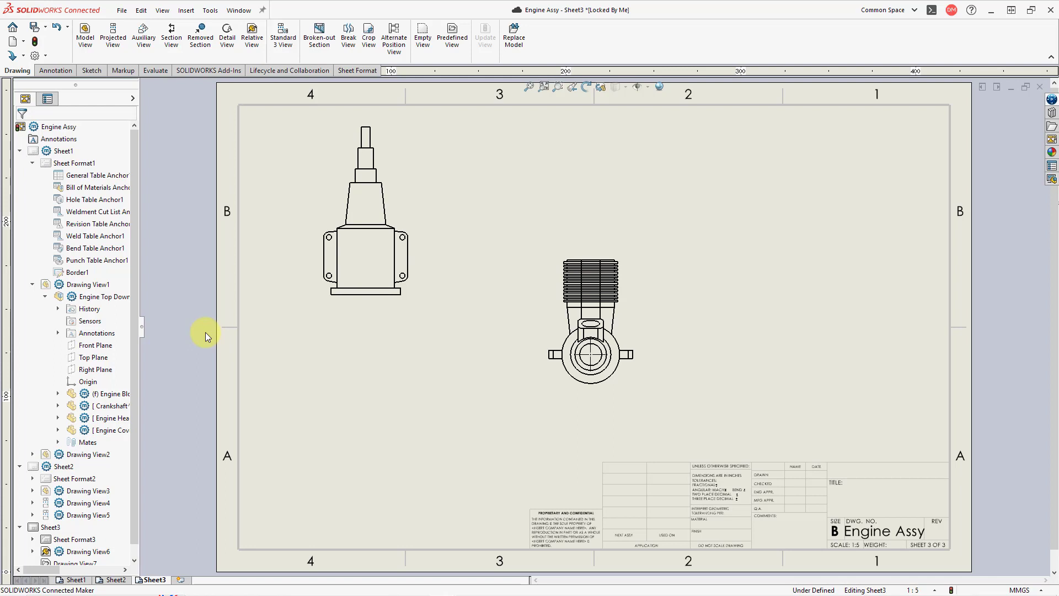
click(114, 50)
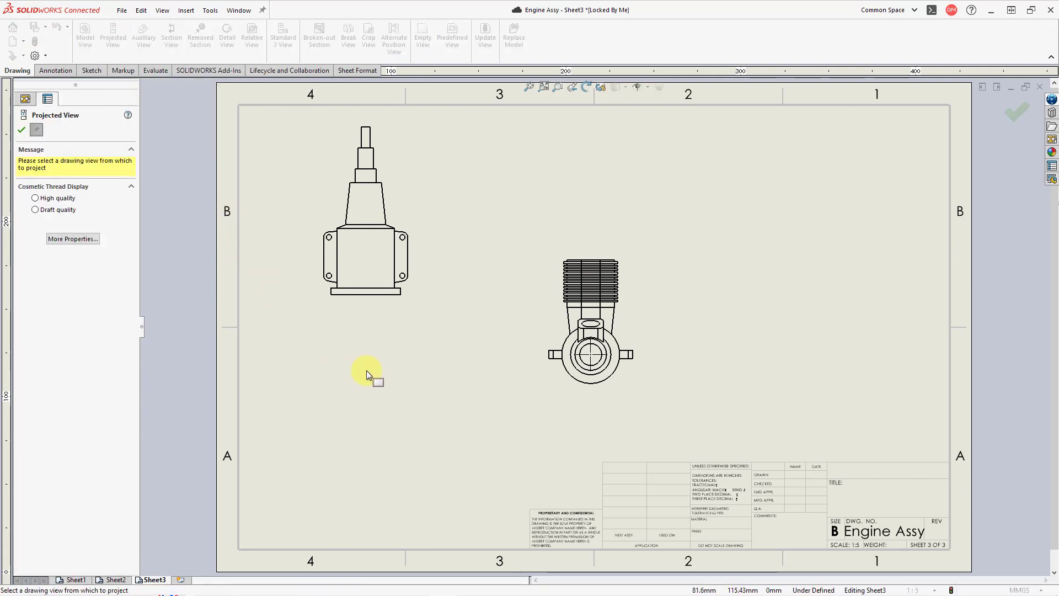
click(554, 373)
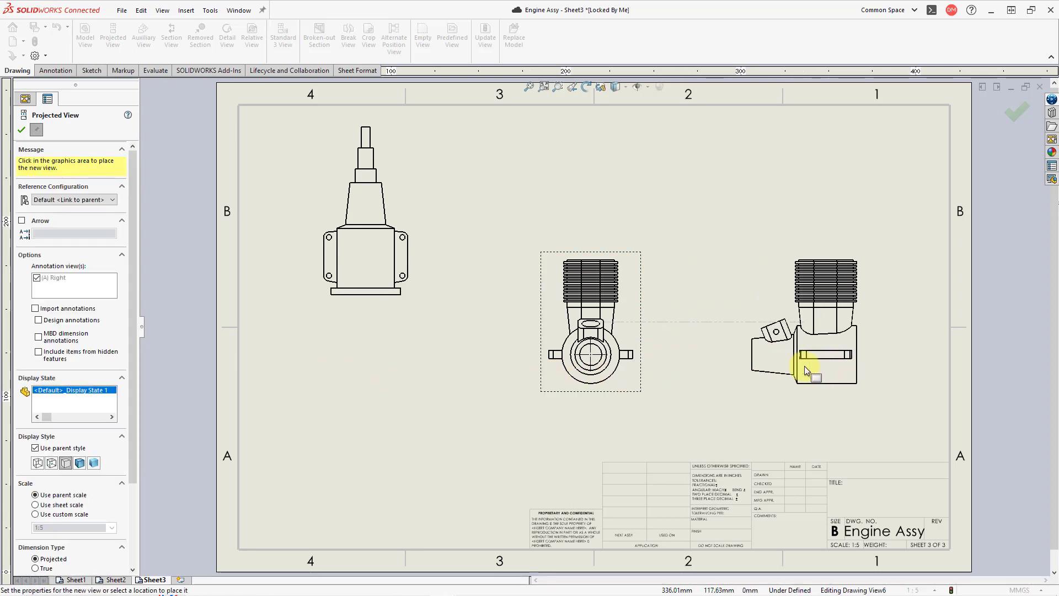
click(796, 364)
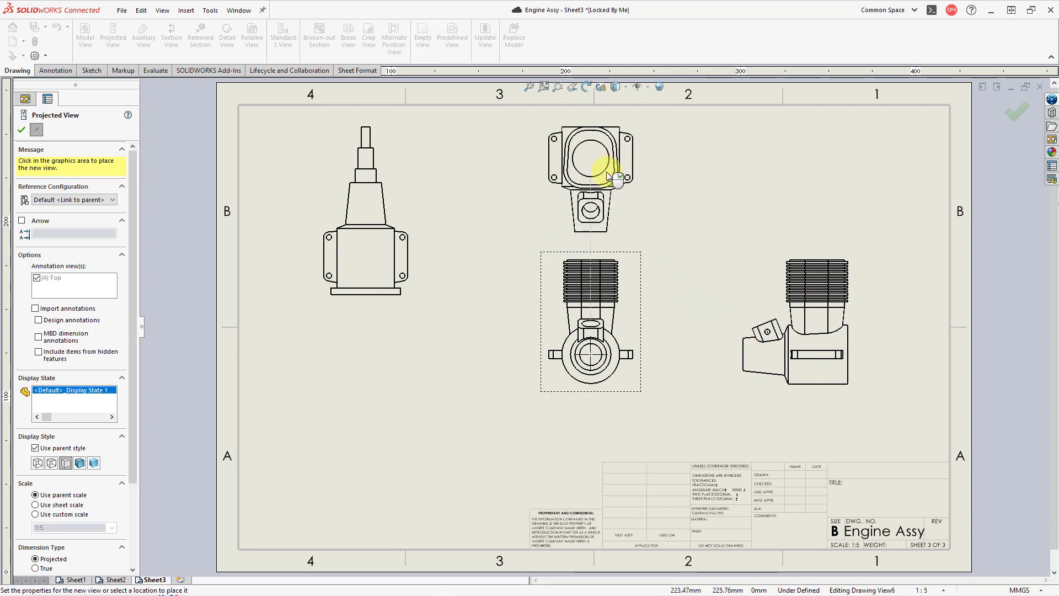
click(607, 176)
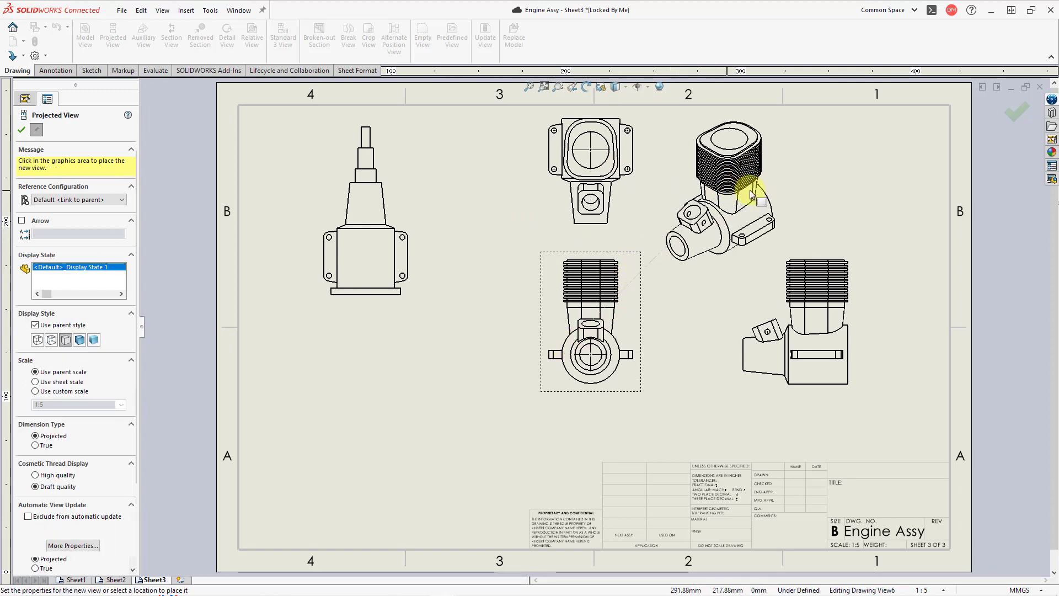
click(751, 168)
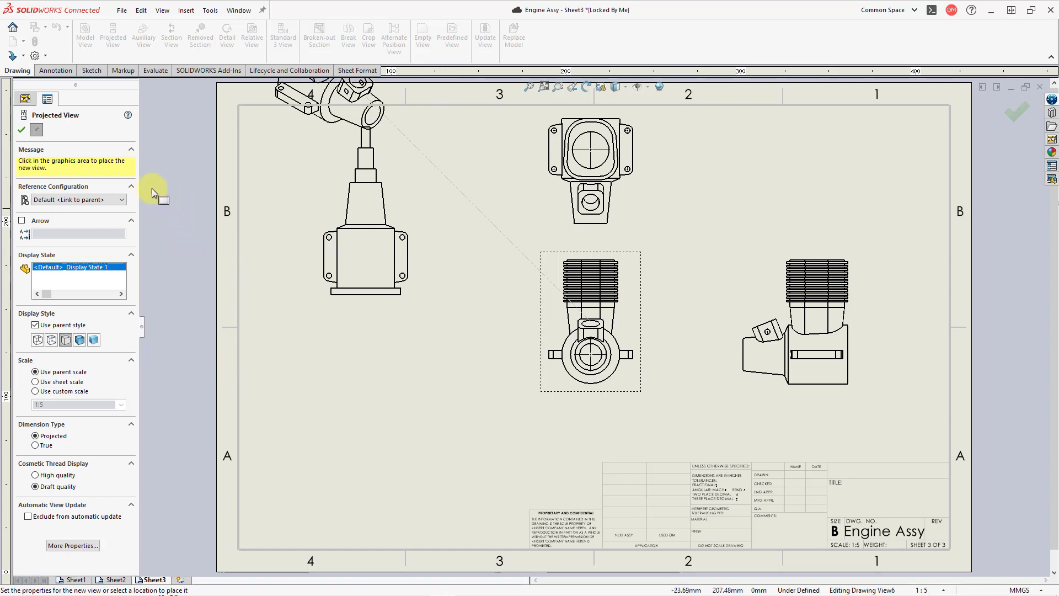
click(22, 131)
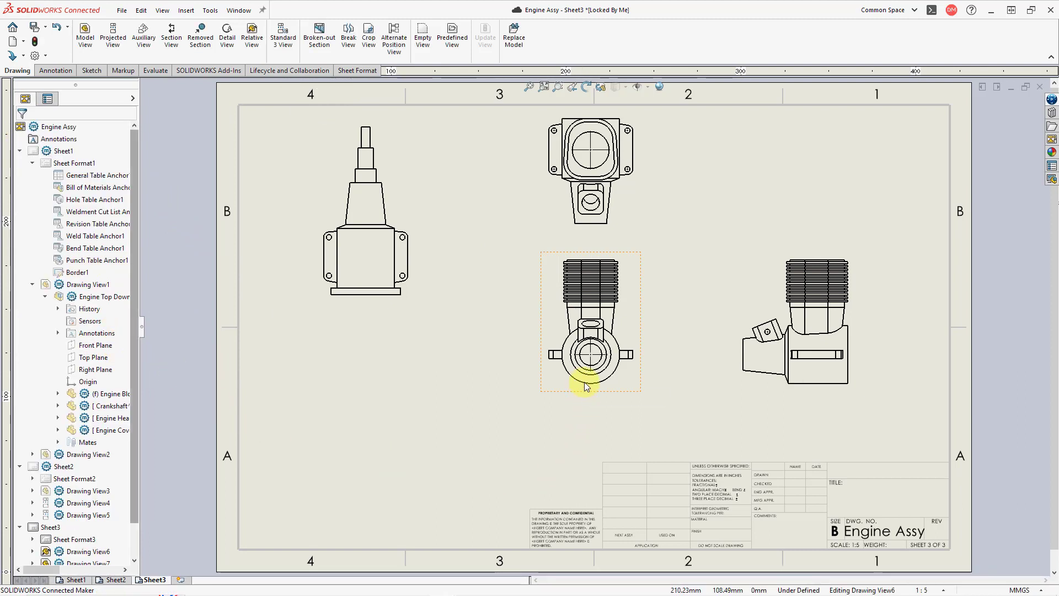
Drag the front and top views lower on Sheet3, then switch to Sheet1
mouse_move(584, 381)
mouse_down()
mouse_move(582, 428)
mouse_move(569, 435)
mouse_move(571, 423)
mouse_up()
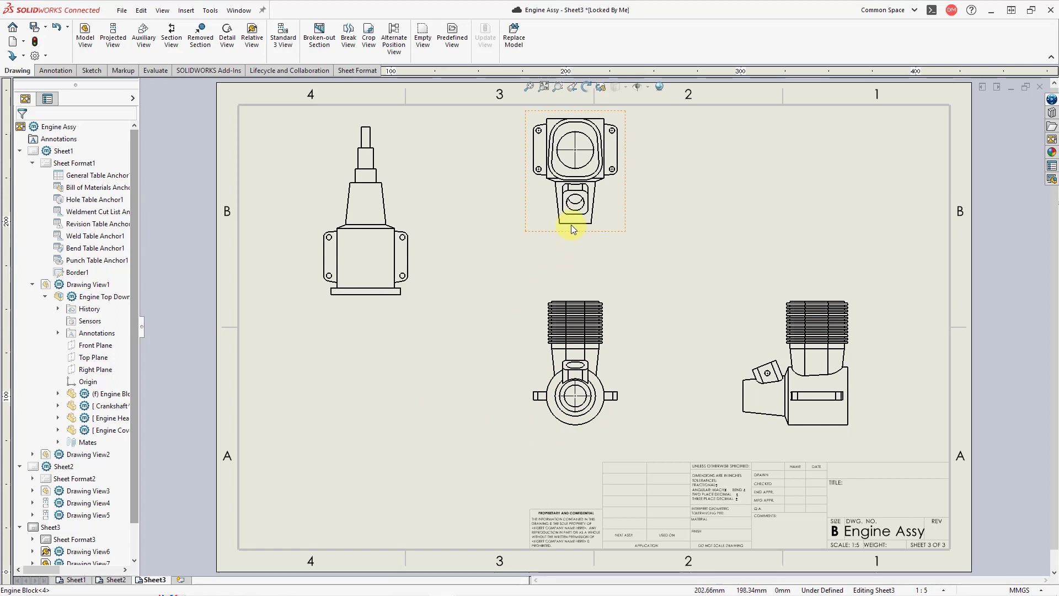
drag(571, 224, 573, 255)
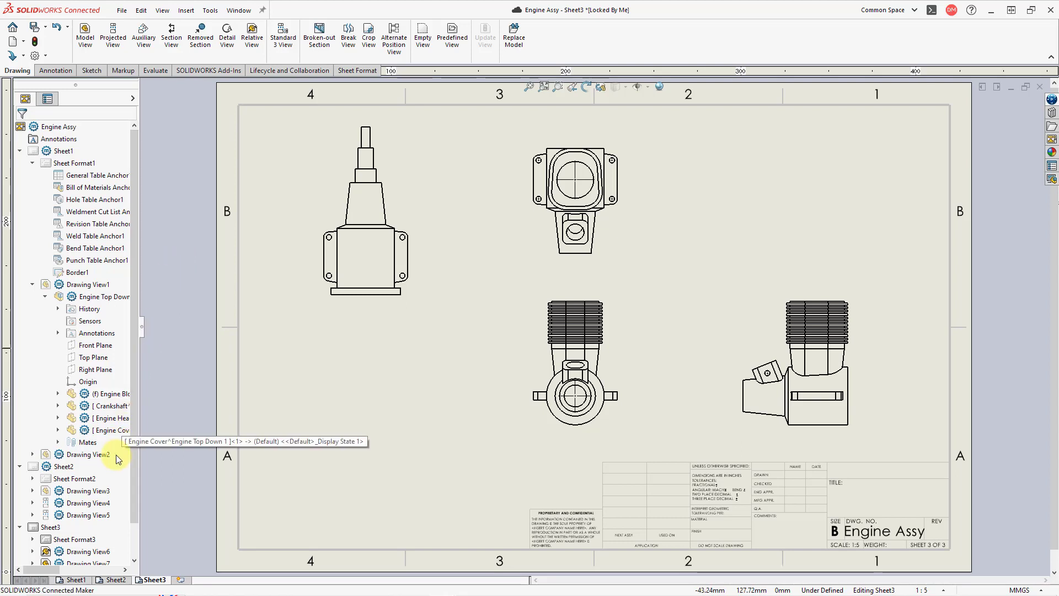
click(66, 578)
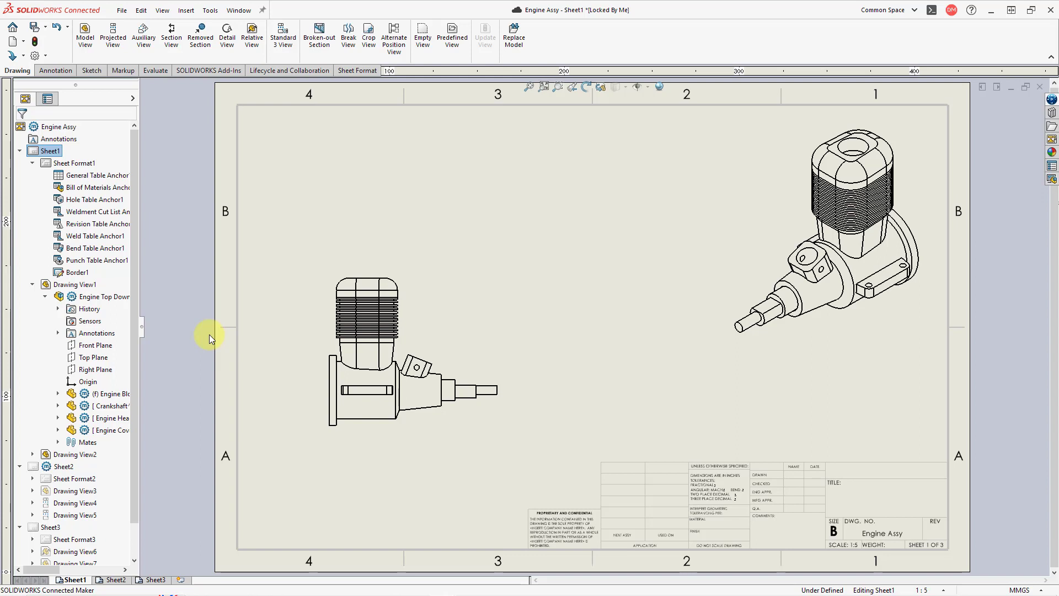
Create auxiliary view A from a side-view edge, placed above the engine side view
click(143, 42)
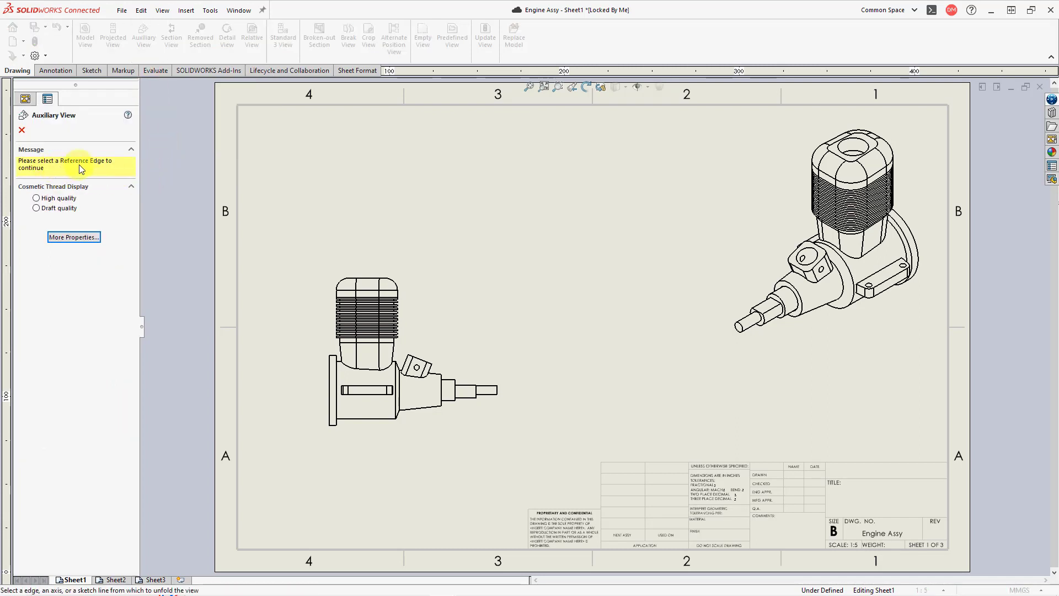
click(420, 363)
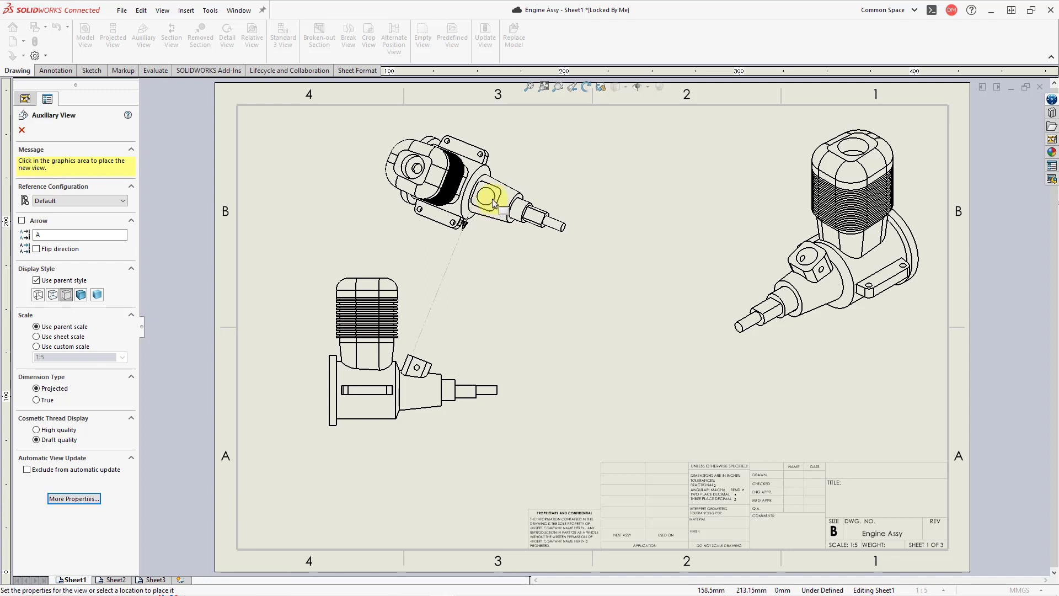
click(494, 204)
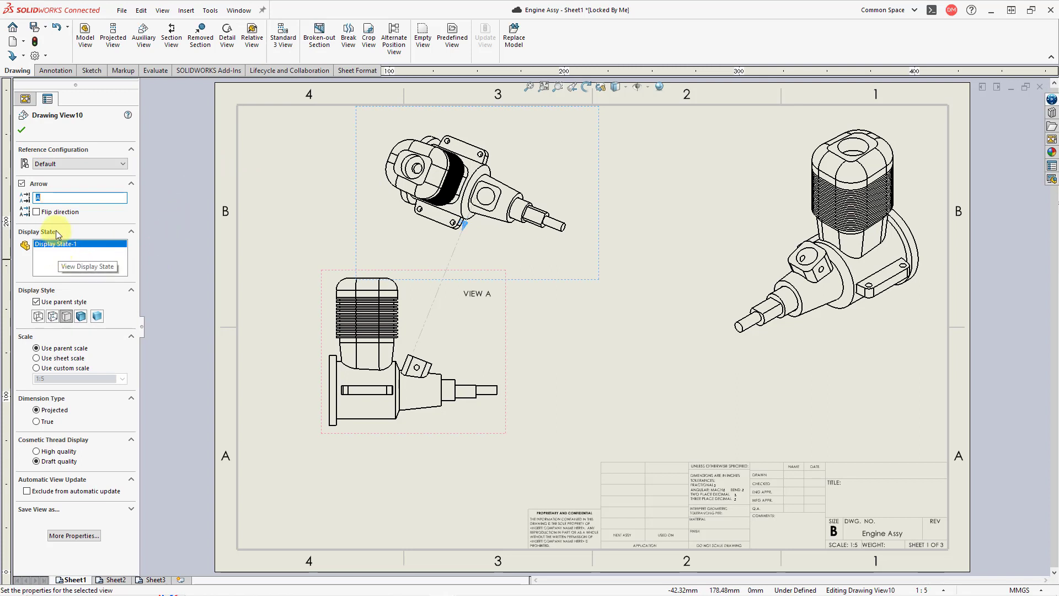
double_click(38, 198)
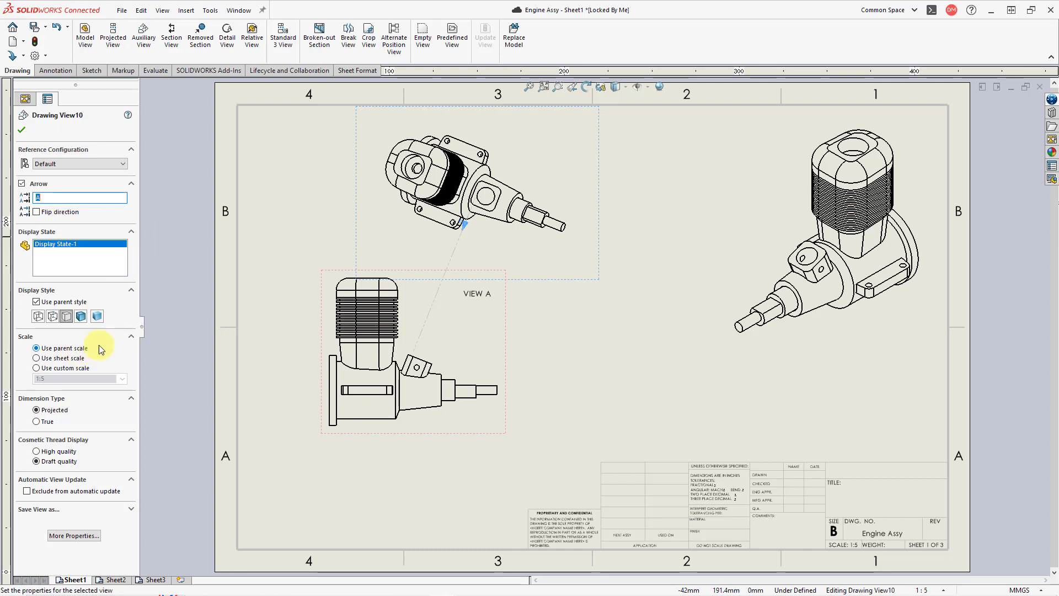
click(23, 131)
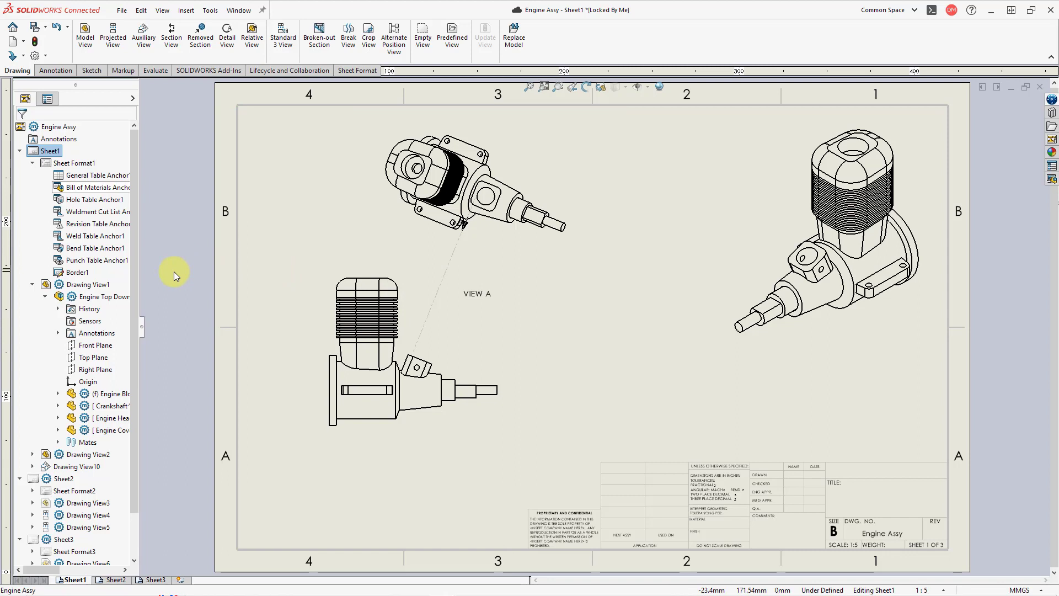
Switch to Sheet2 and start the Detail View command
click(117, 580)
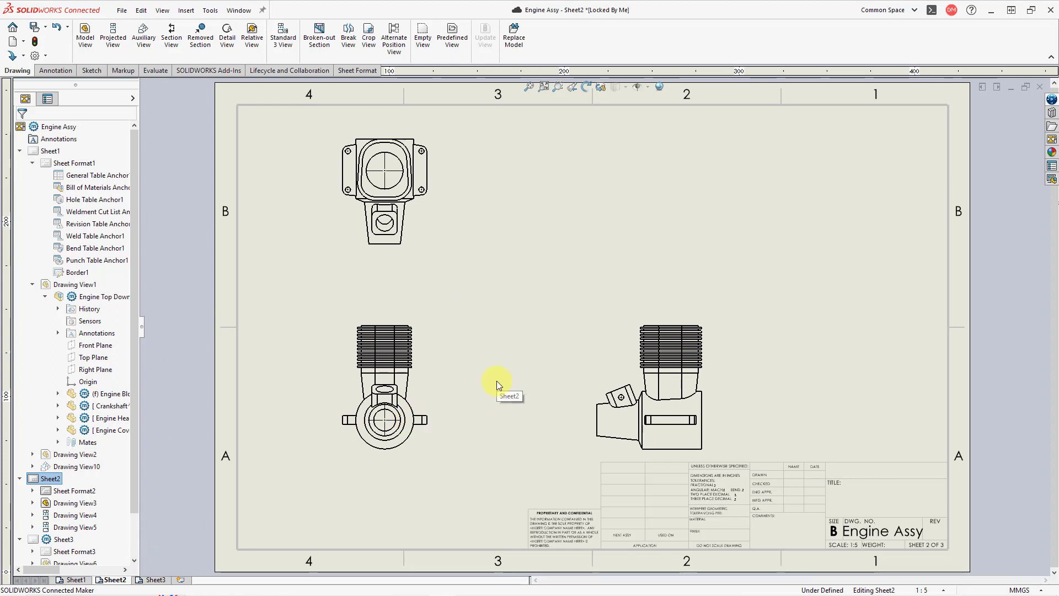
click(227, 38)
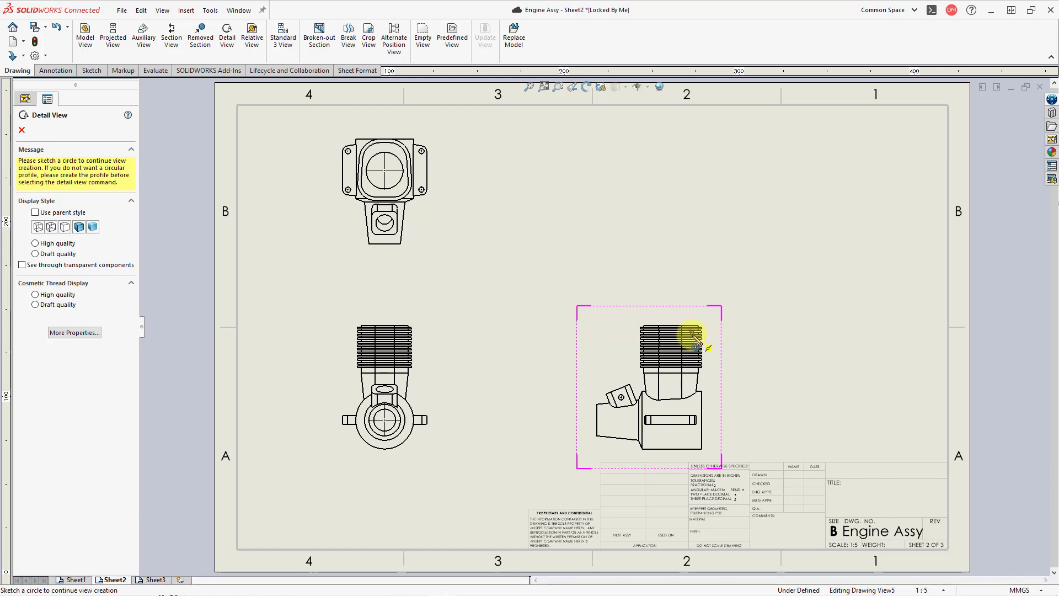
Sketch detail circle B around the cylinder fins and dismiss the style warning
click(692, 335)
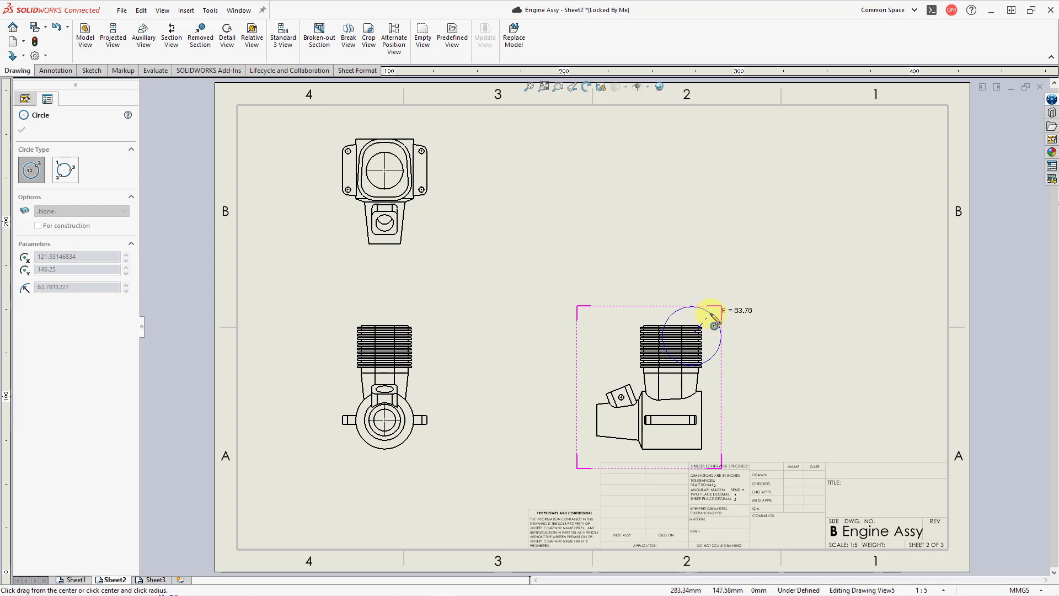
click(711, 317)
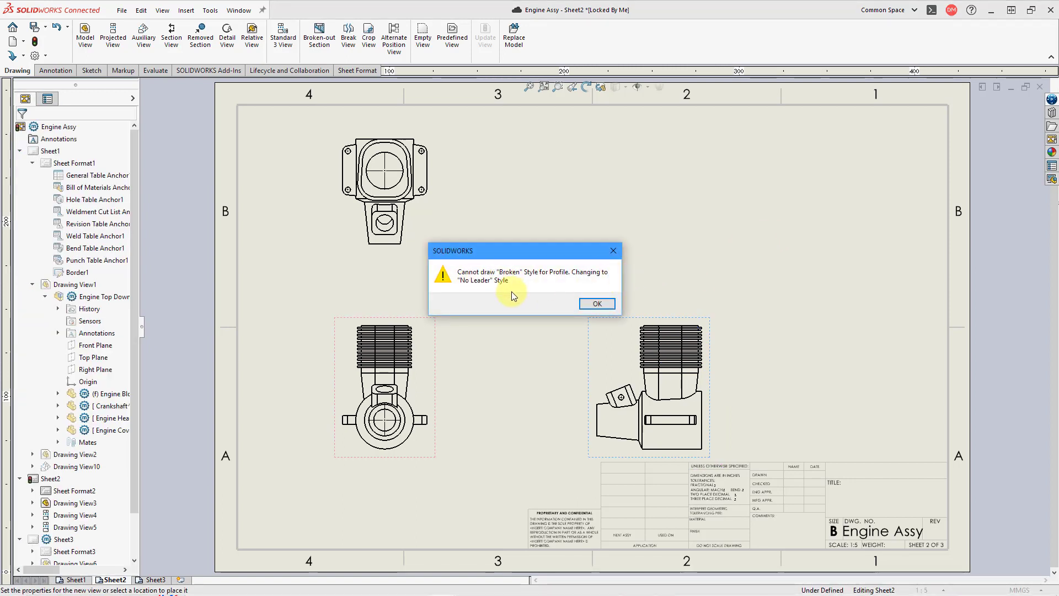
click(597, 304)
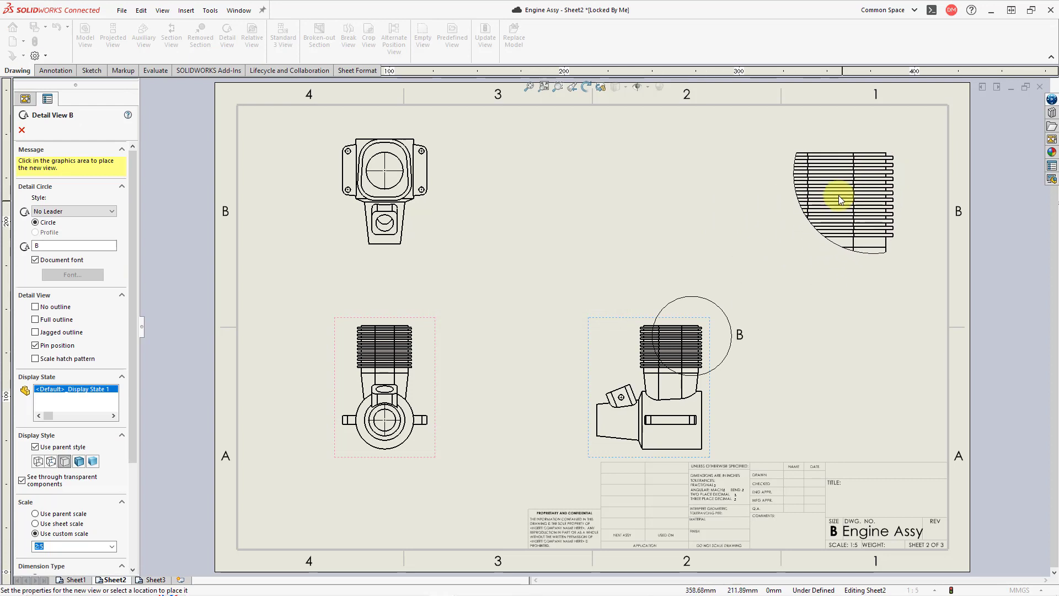
Place 2:5 detail B at the upper right and set its circle style to Broken Circle
click(839, 193)
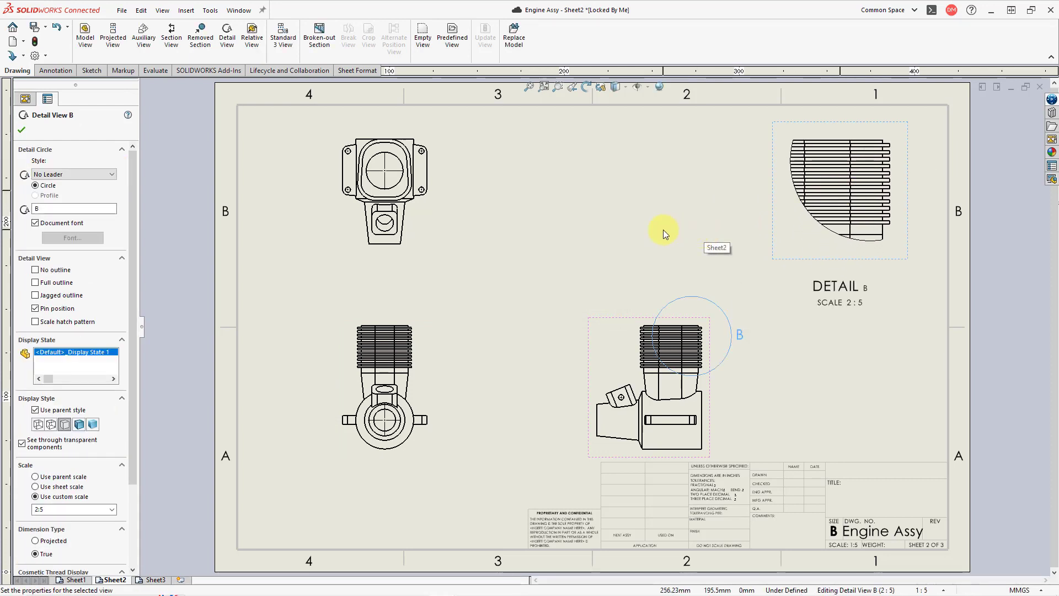
click(69, 174)
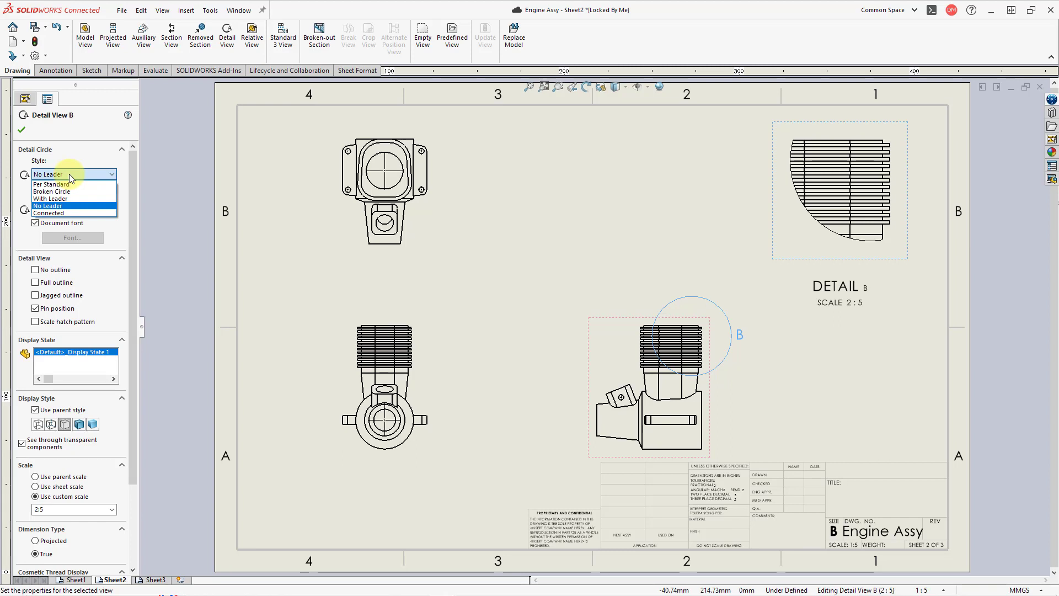
click(70, 183)
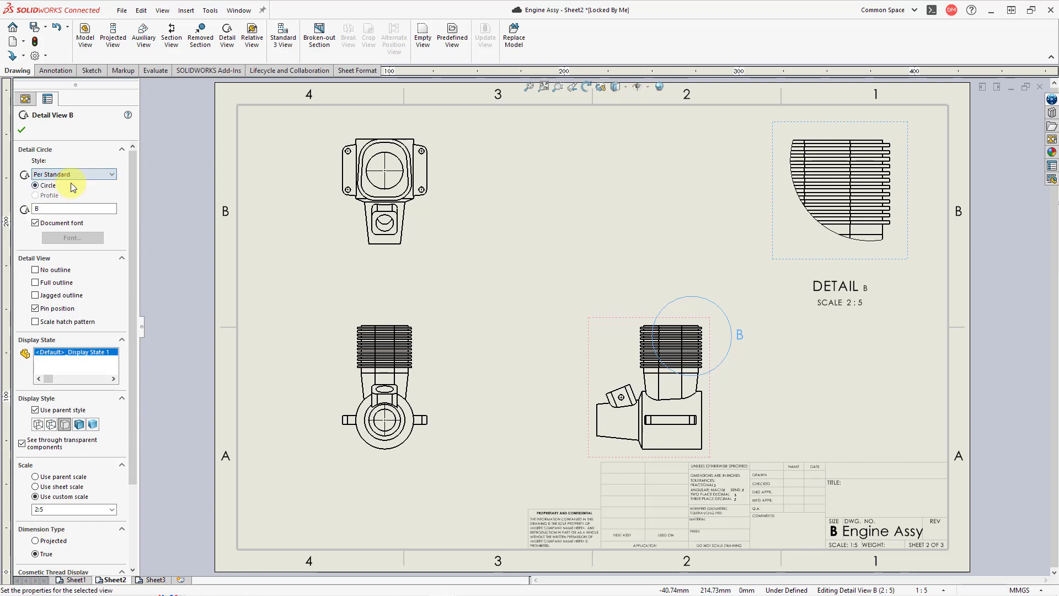
click(72, 176)
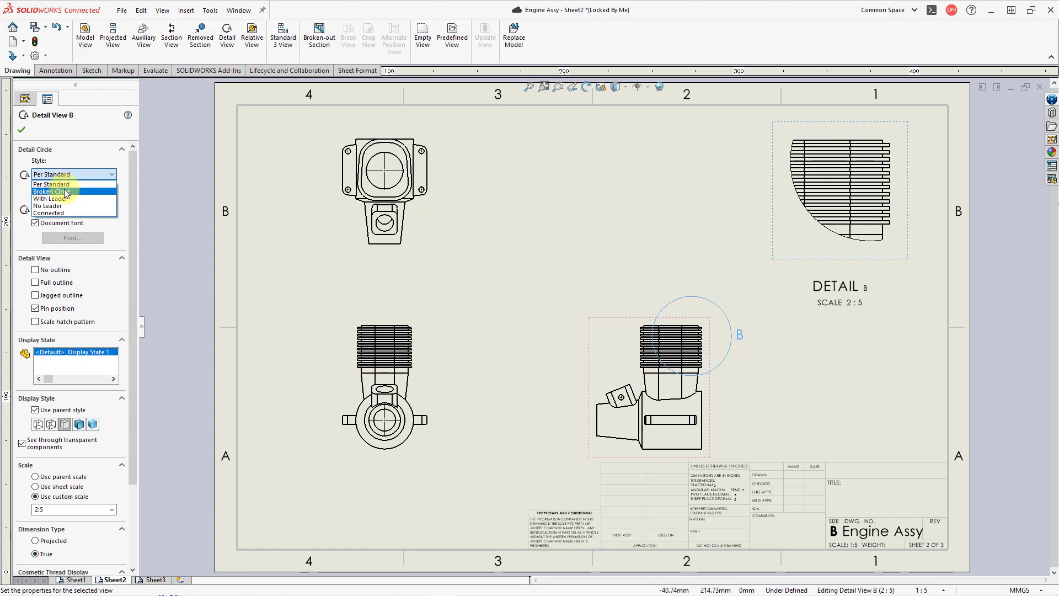
click(64, 191)
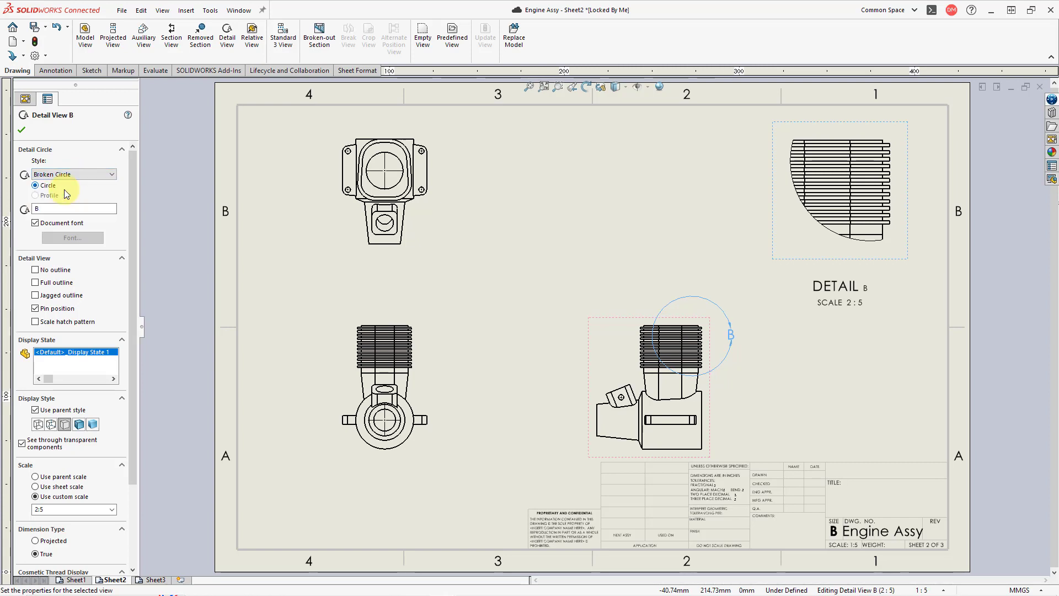
click(75, 173)
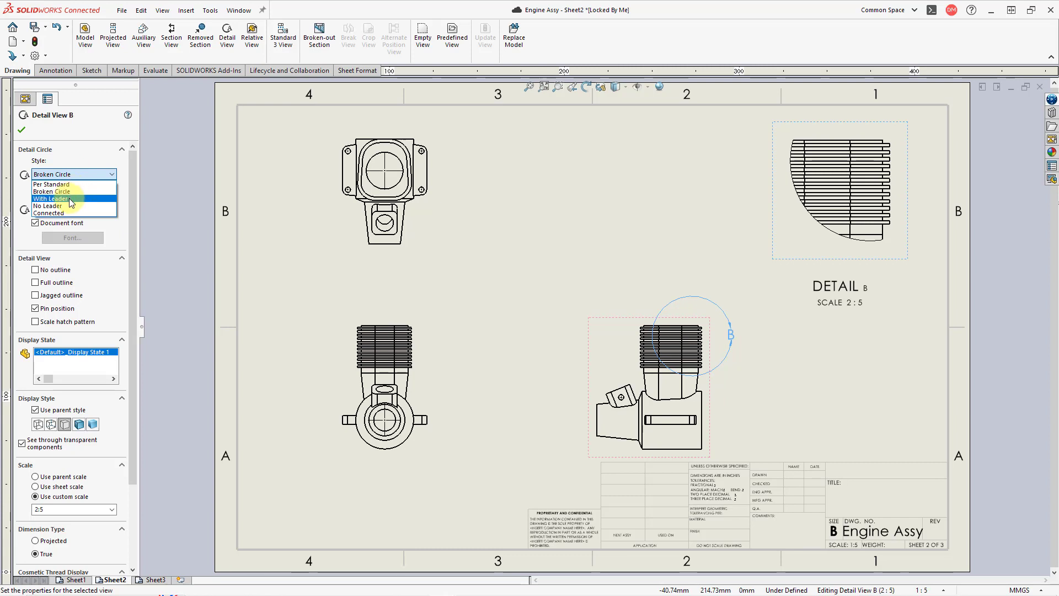
click(70, 199)
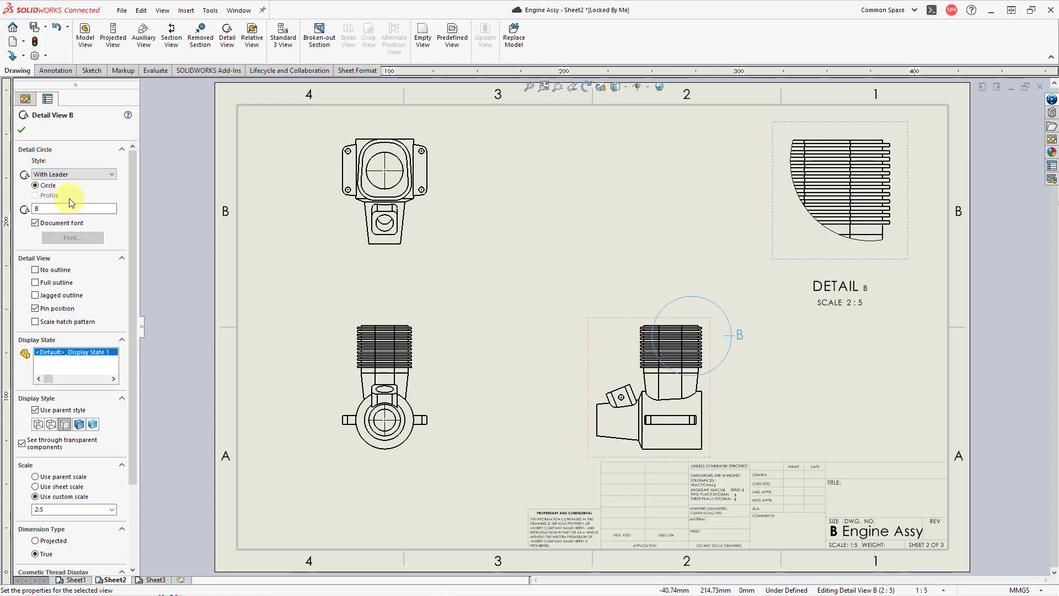
click(70, 175)
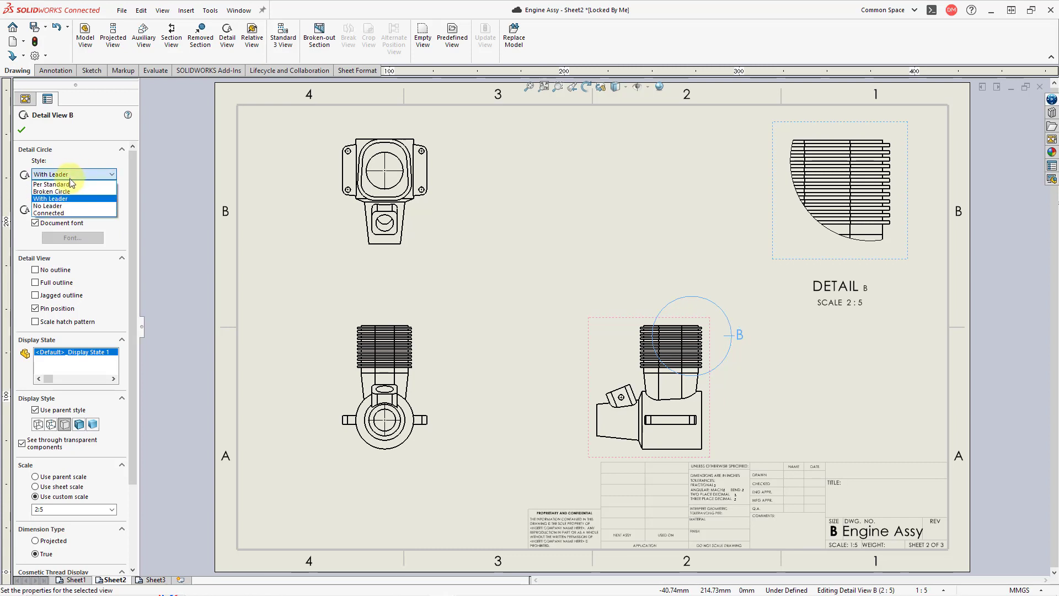
click(70, 192)
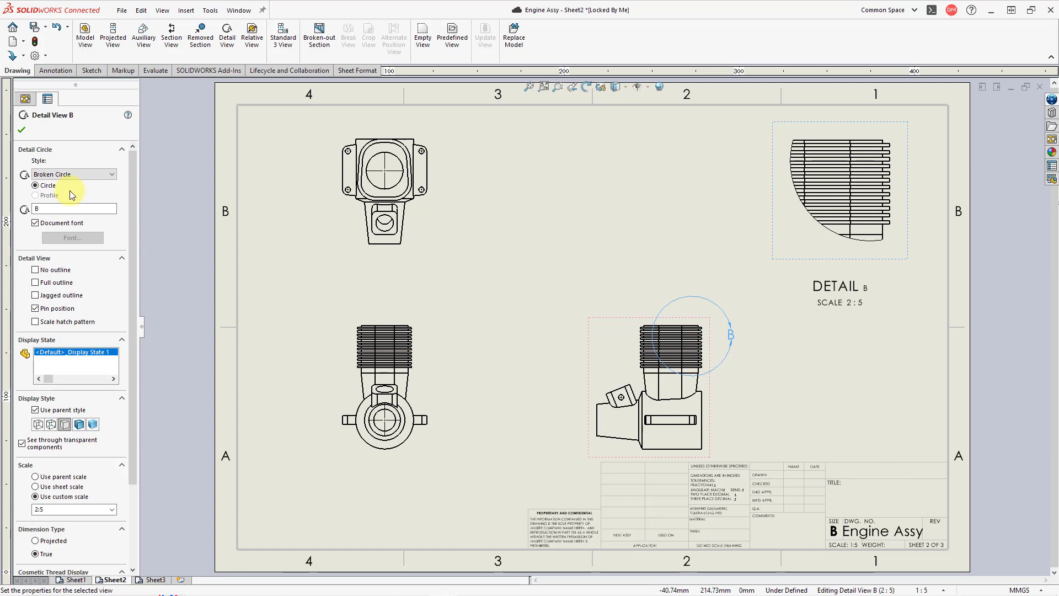
Accept Detail View B (2:5) and clear the selection on Sheet2
click(22, 131)
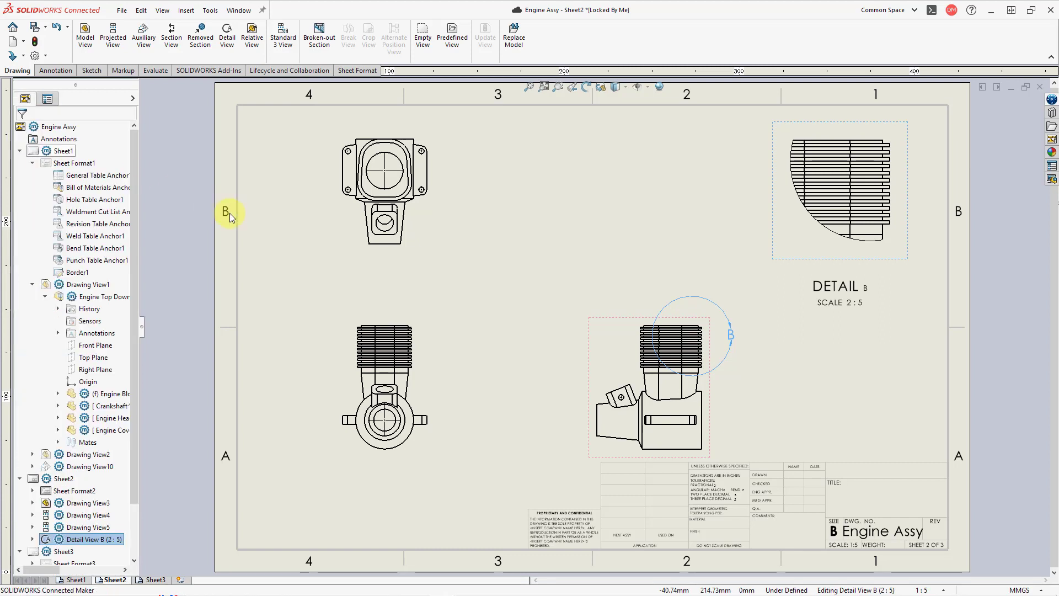
click(290, 273)
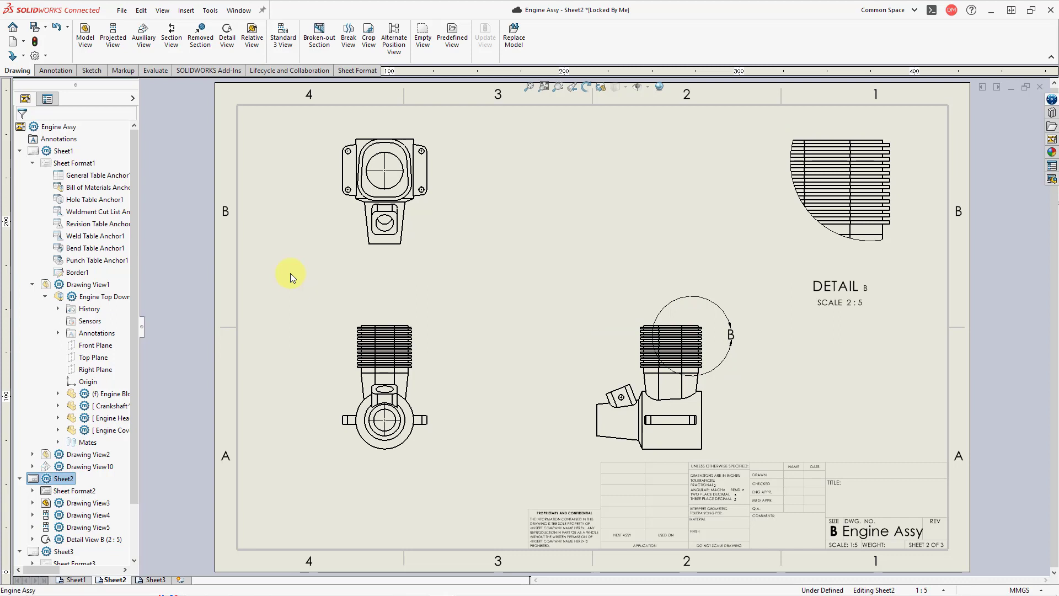